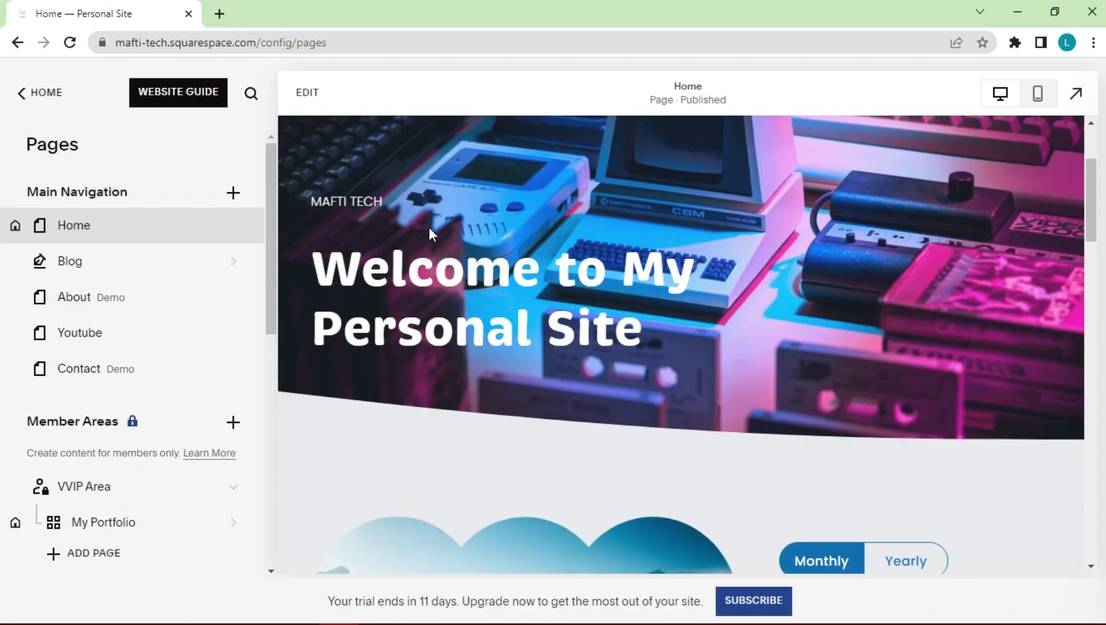
scroll(430, 228, "down", 8)
- Switch the event's image block to the Poster layout and edit its overlay text
scroll(430, 228, "up", 12)
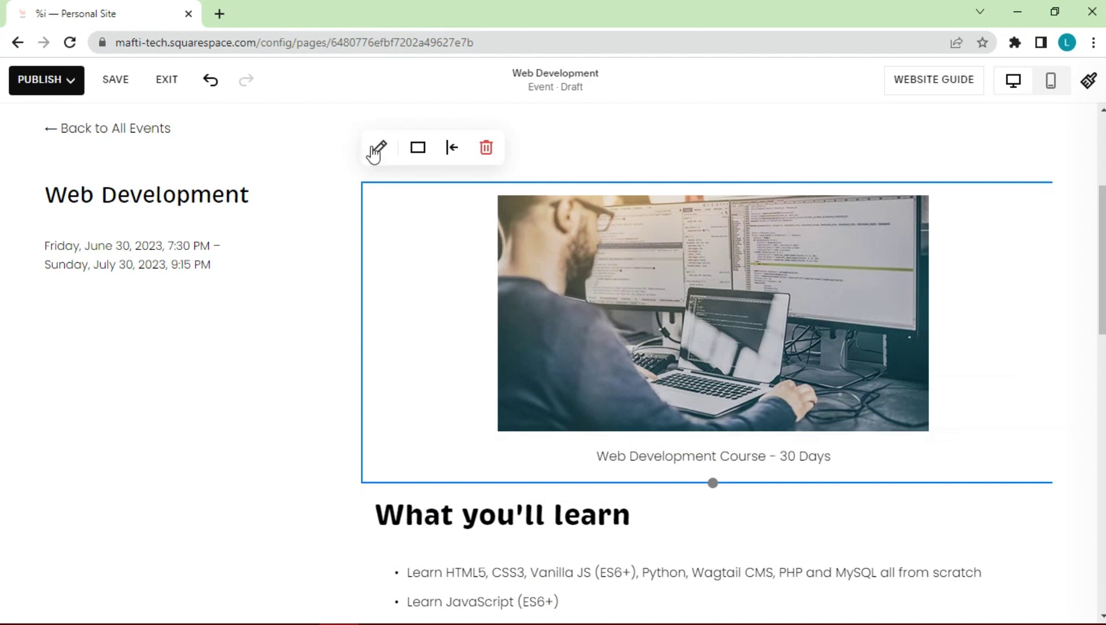
left_click(376, 152)
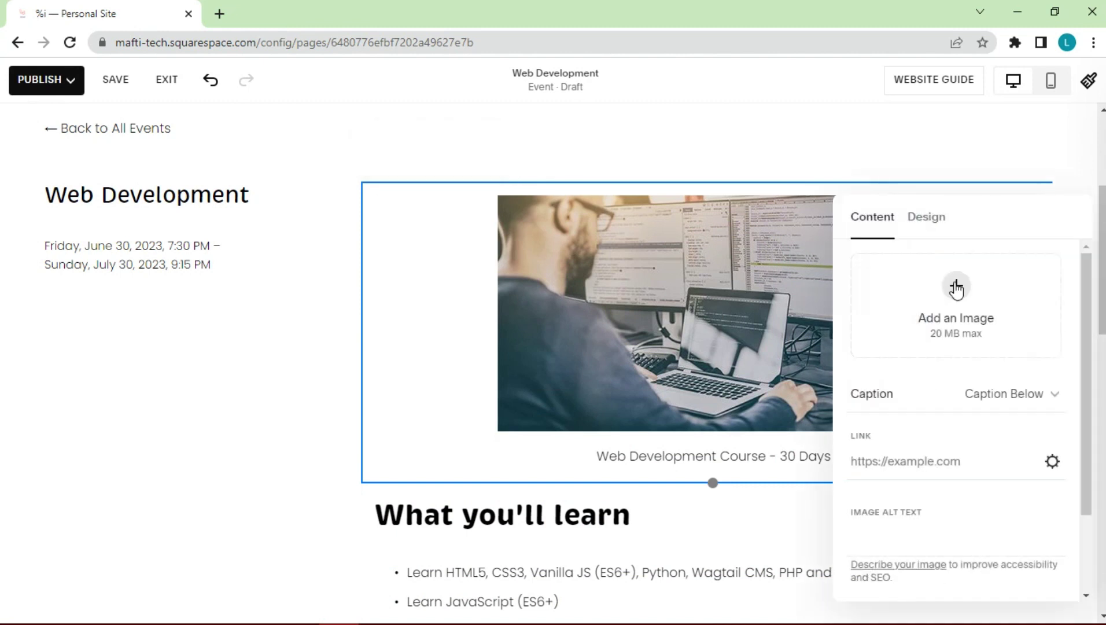
left_click(926, 216)
left_click(1045, 293)
left_click(938, 372)
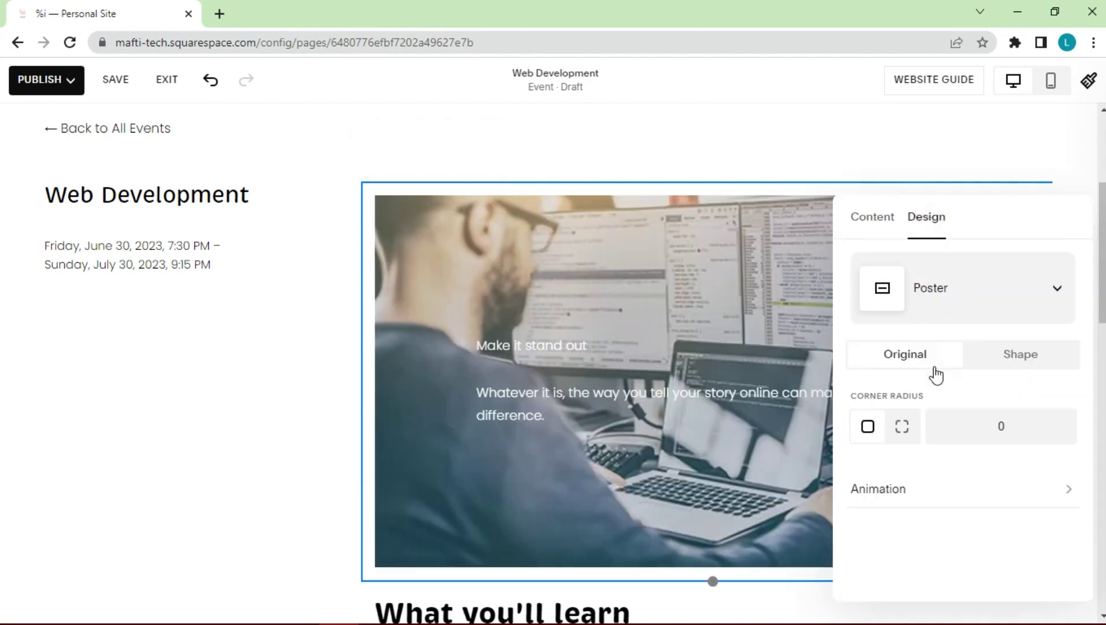
left_click(507, 394)
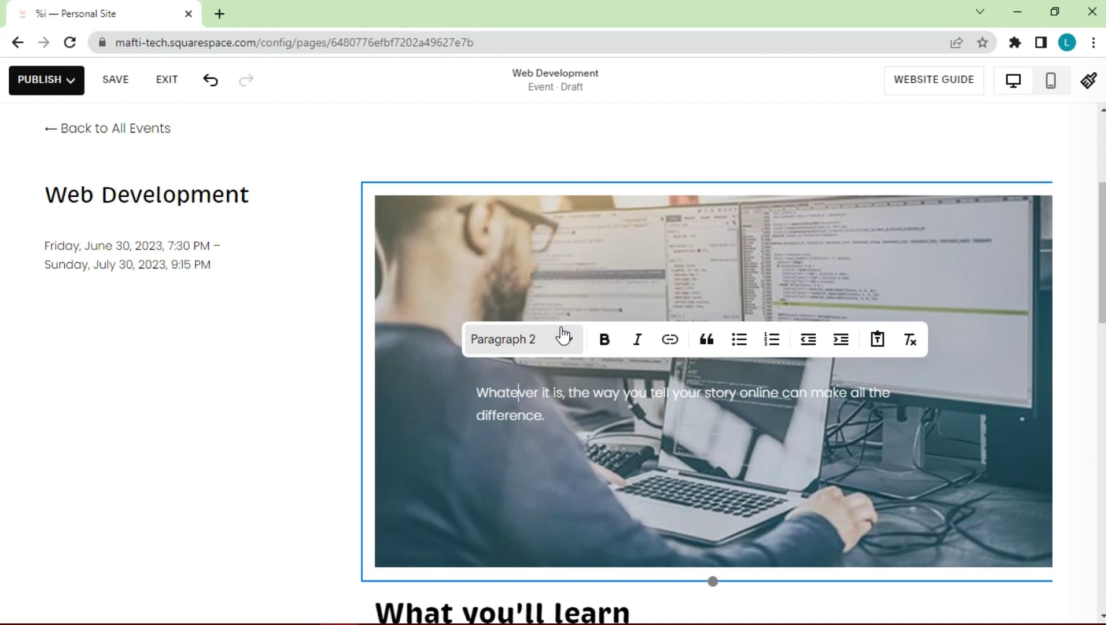
left_click_drag(545, 415, 479, 393)
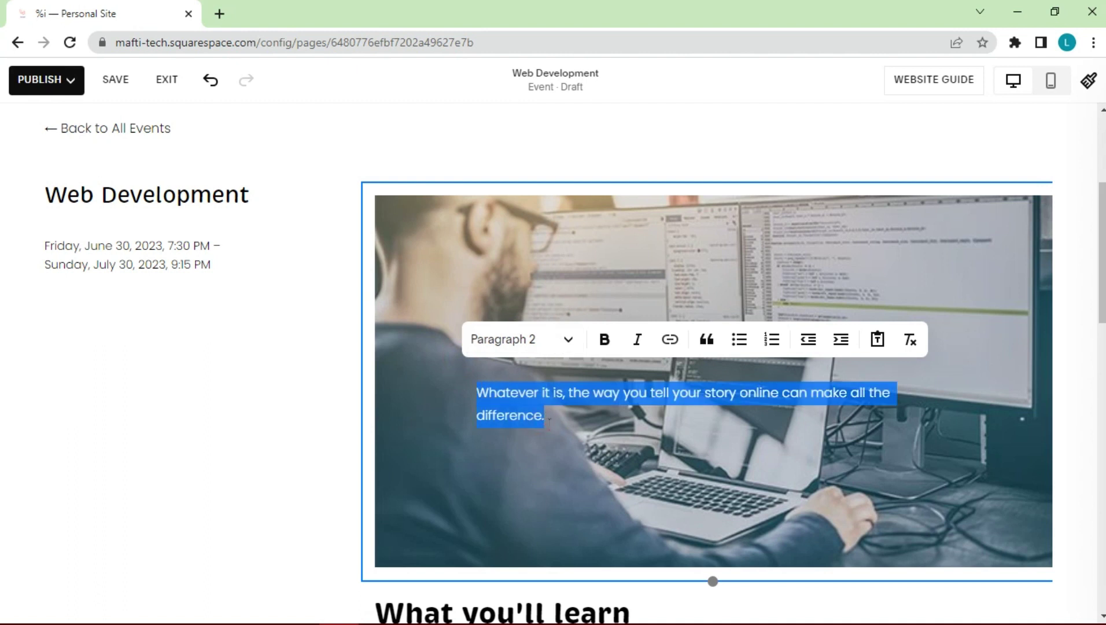
key("Escape")
triple_click(525, 347)
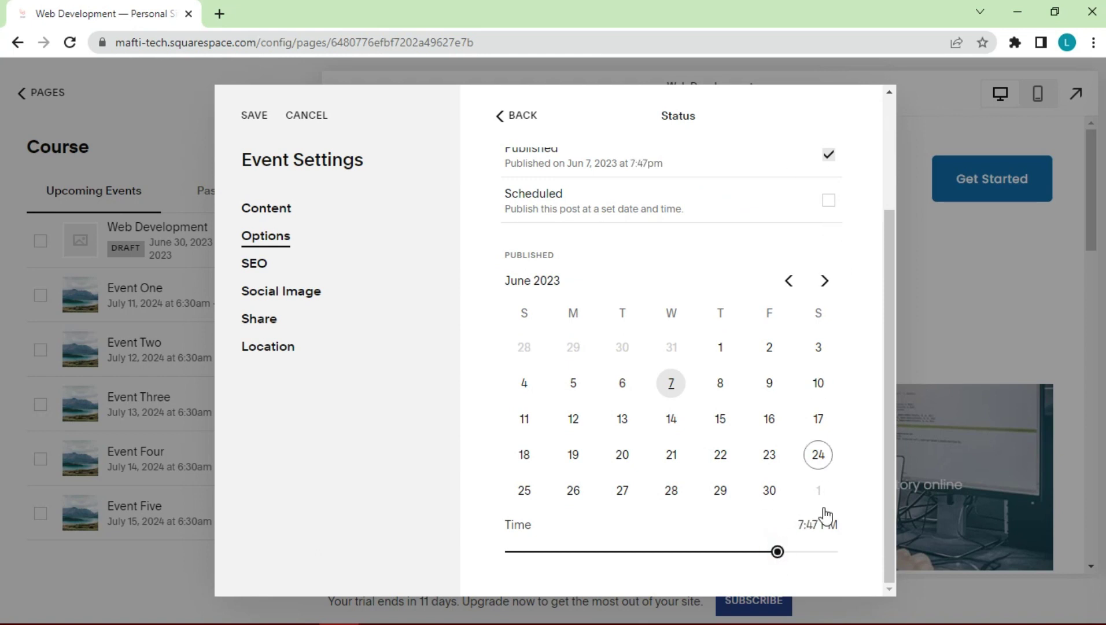
- Set the event status to Published, add the tag 'web', and save the settings
scroll(665, 347, "up", 3)
left_click(516, 118)
left_click(615, 260)
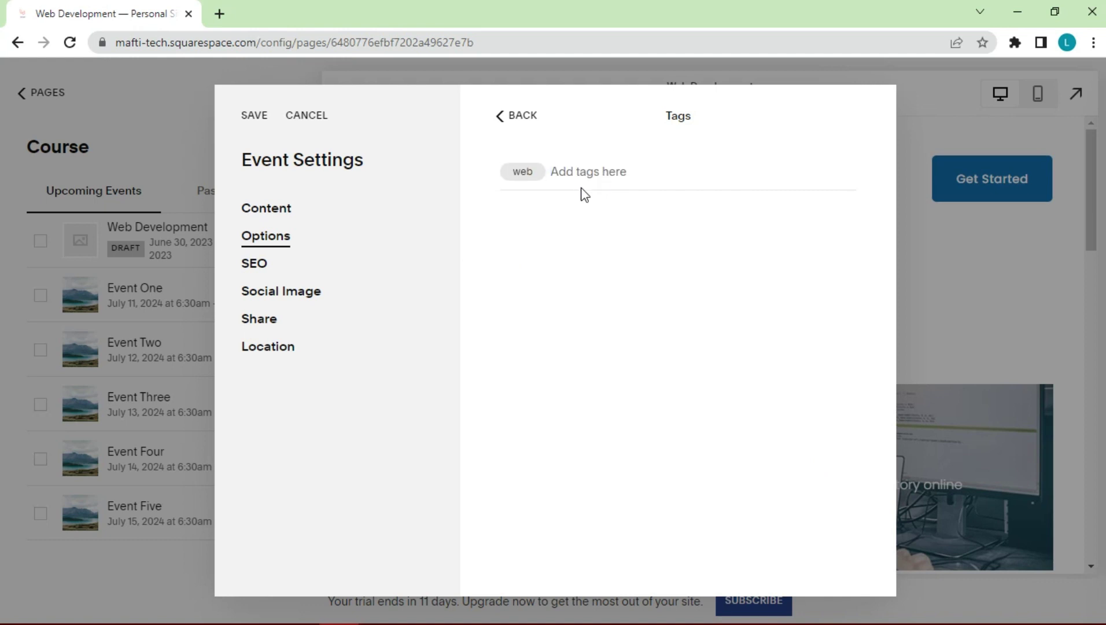
left_click(521, 116)
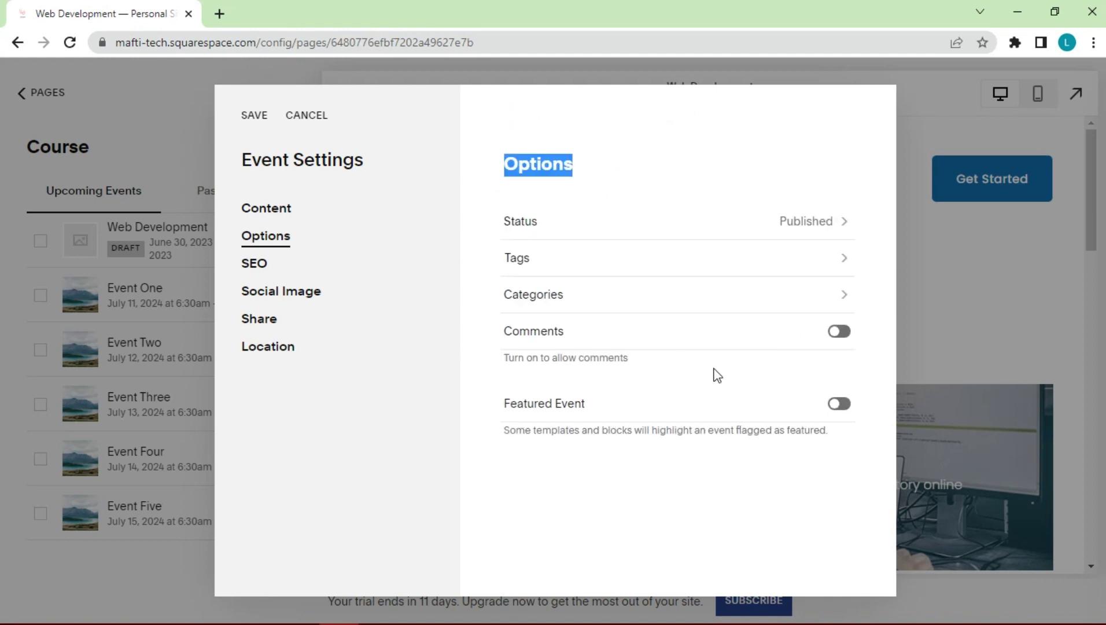
key("Return")
- Open the Web Development event from the Course list and scroll its preview down to the tags
scroll(675, 522, "down", 2)
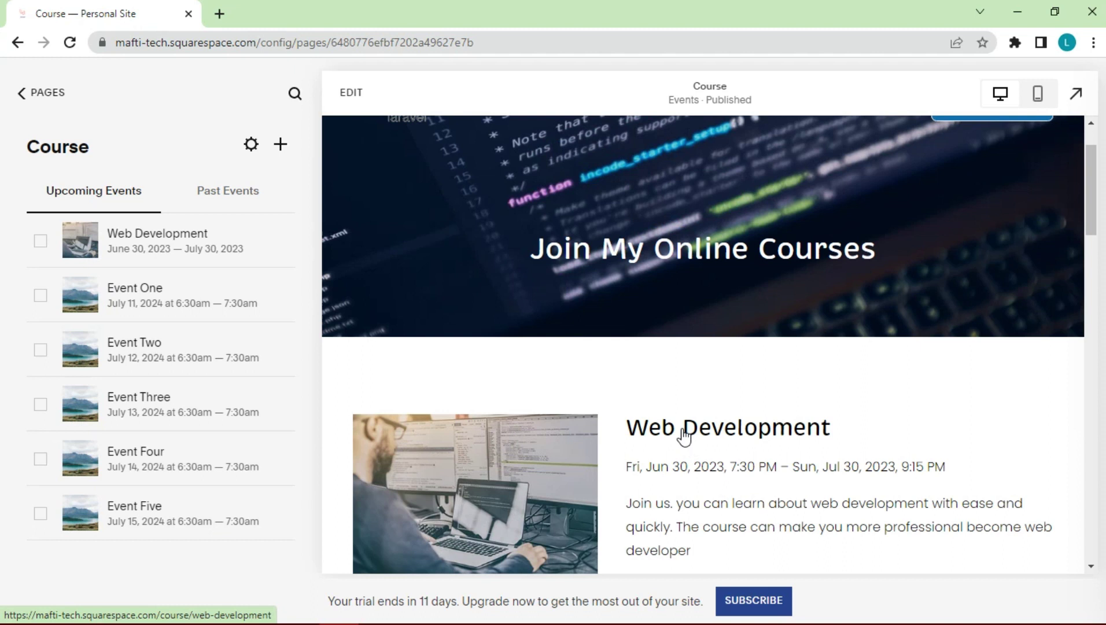
left_click(650, 422)
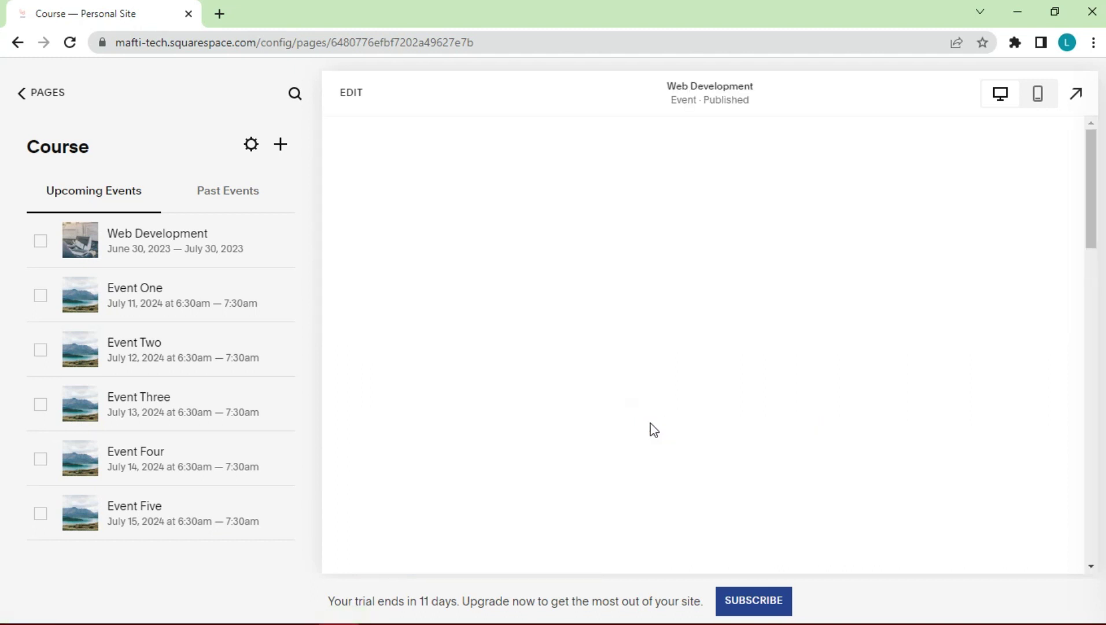
scroll(650, 405, "down", 4)
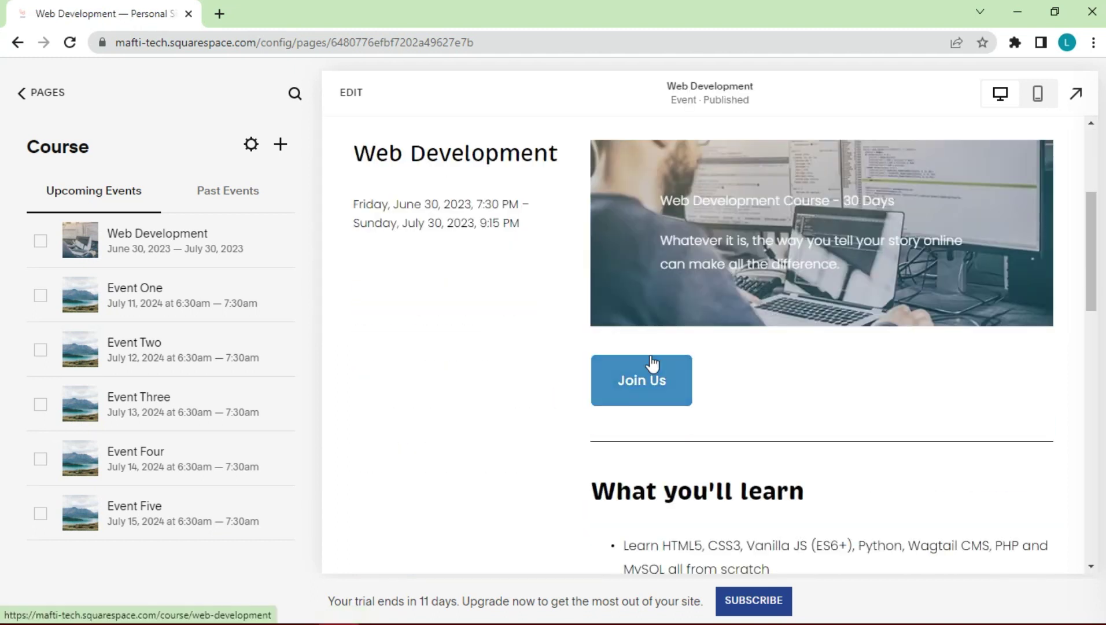
scroll(652, 363, "down", 8)
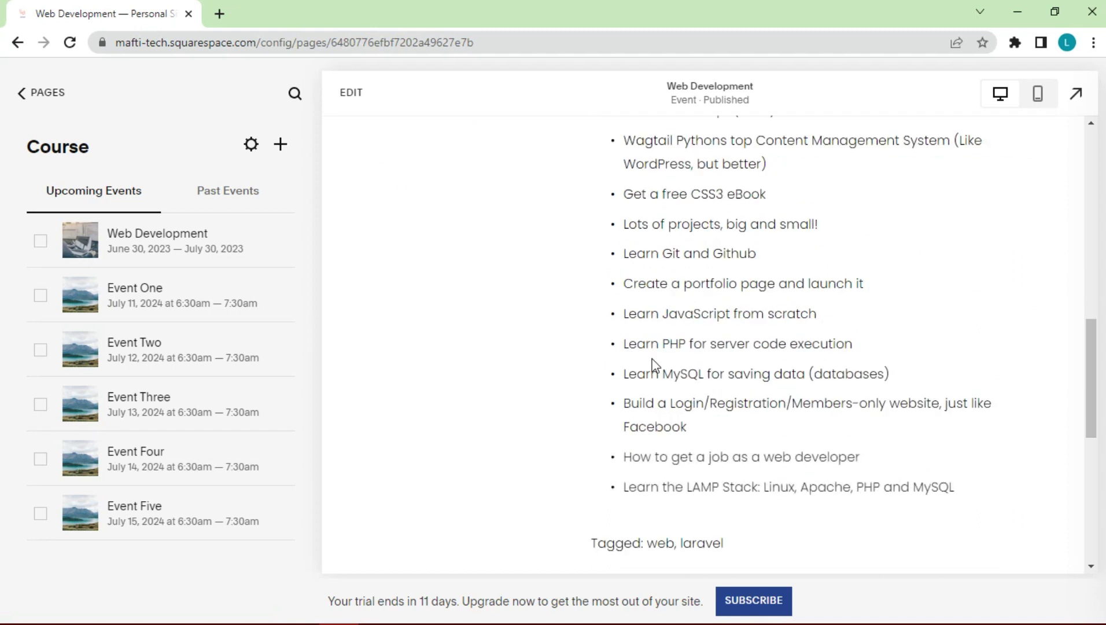
scroll(653, 363, "down", 4)
scroll(653, 361, "up", 13)
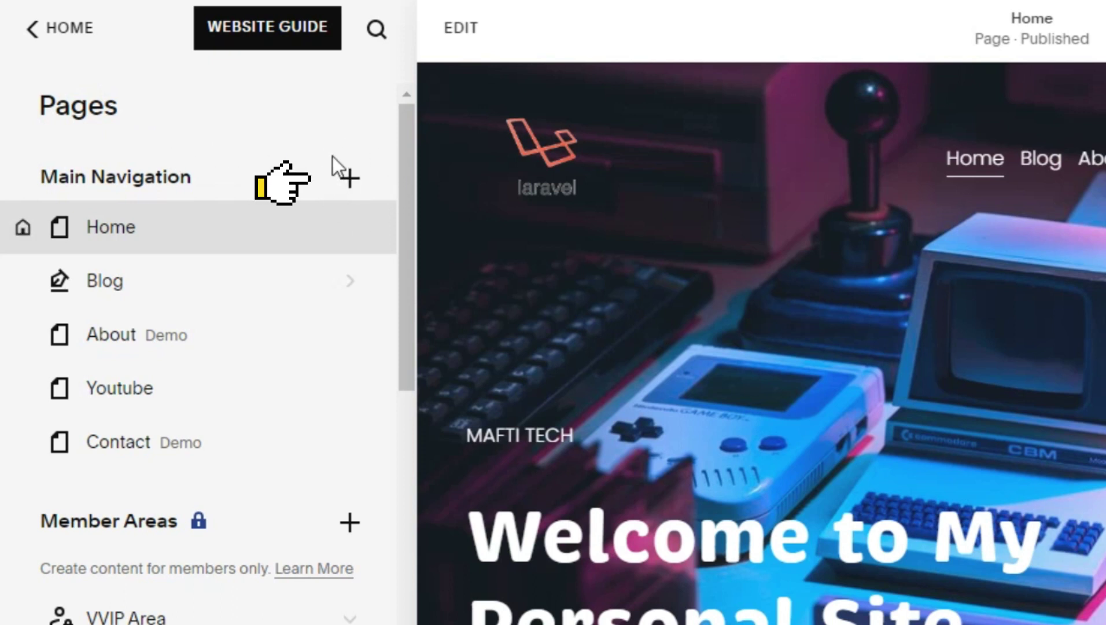
- Add an Events collection page with the Upcoming events banner layout to Main Navigation
left_click(351, 181)
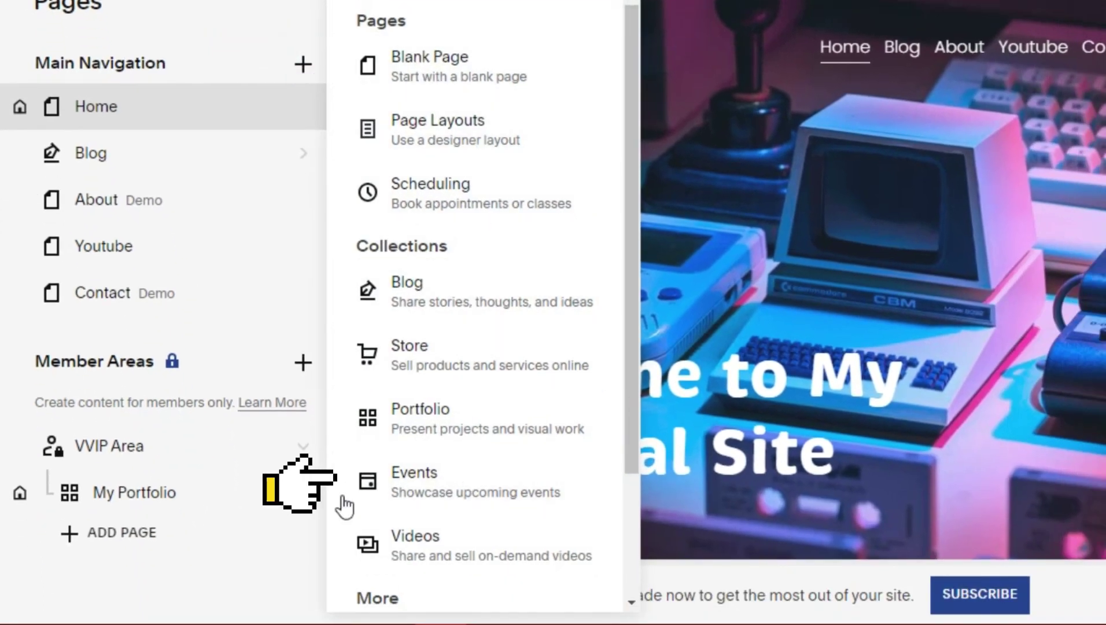
left_click(429, 481)
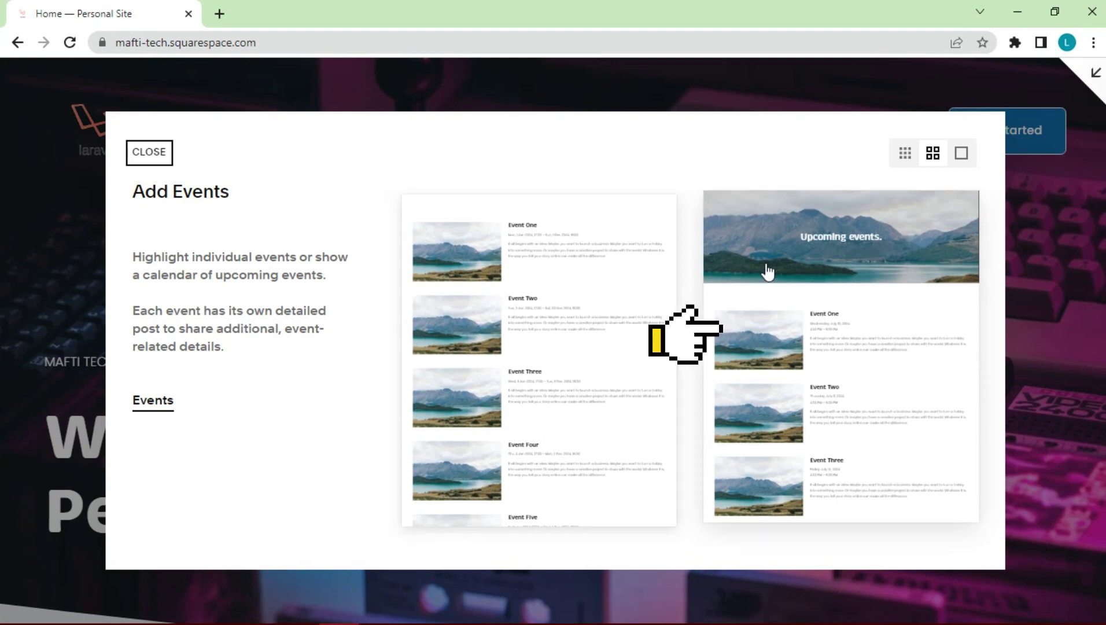
left_click(823, 298)
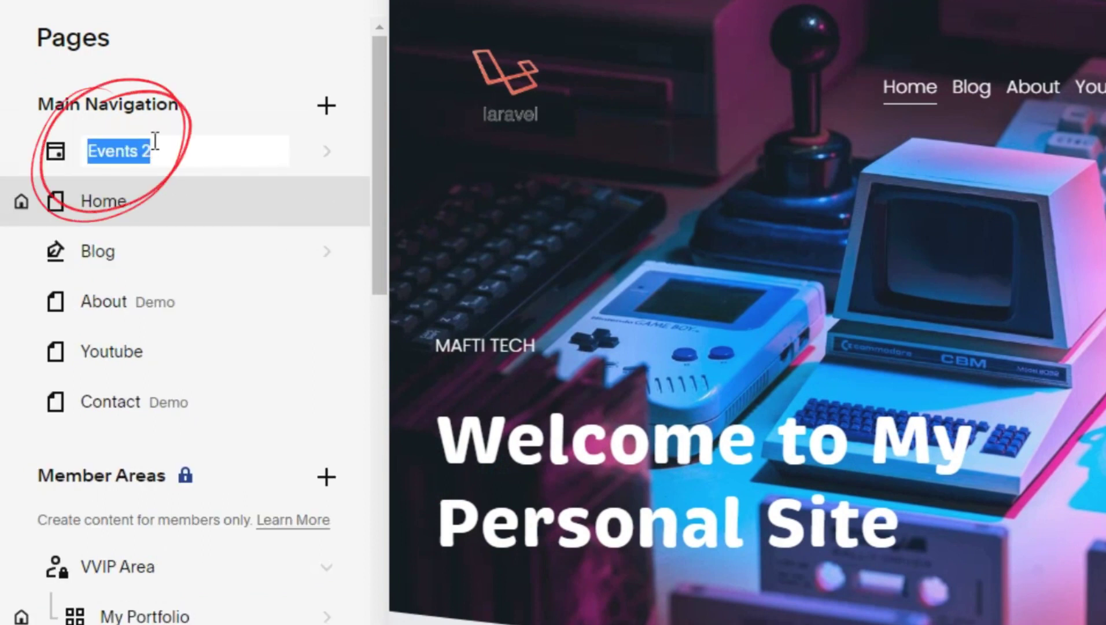
- Rename 'Events 2' to 'Course' and scroll through its five sample events
type("Course")
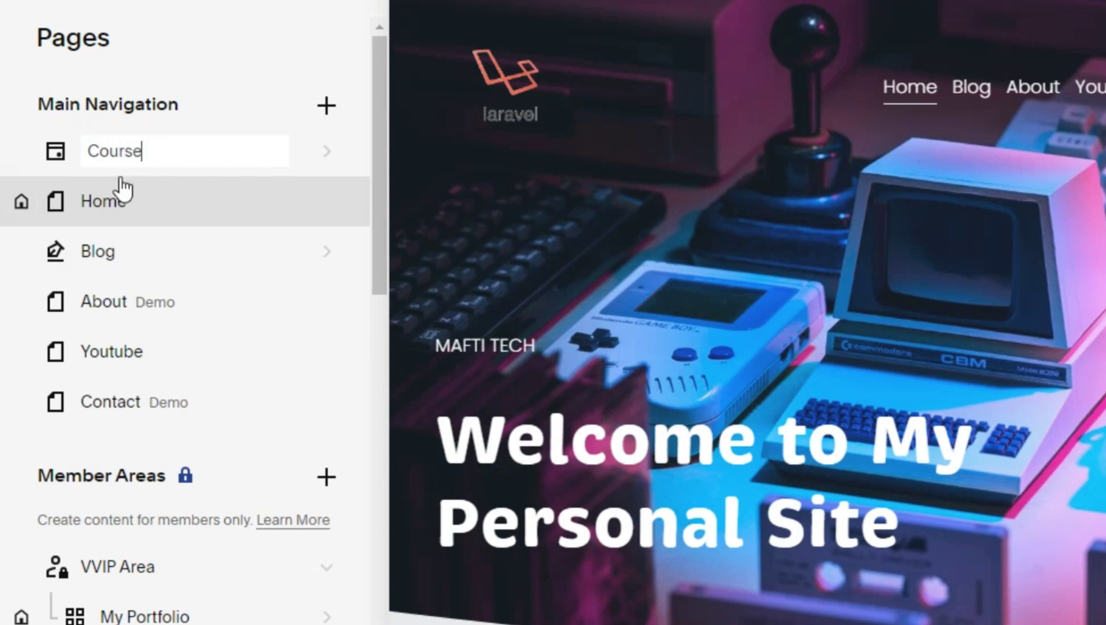
key("Return")
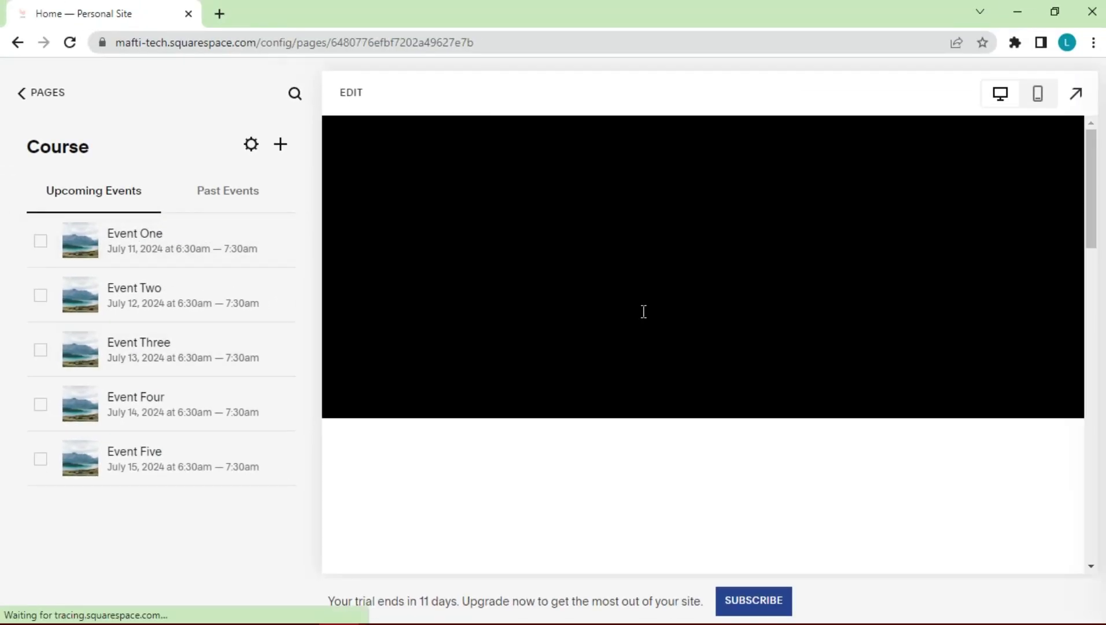
scroll(643, 311, "down", 5)
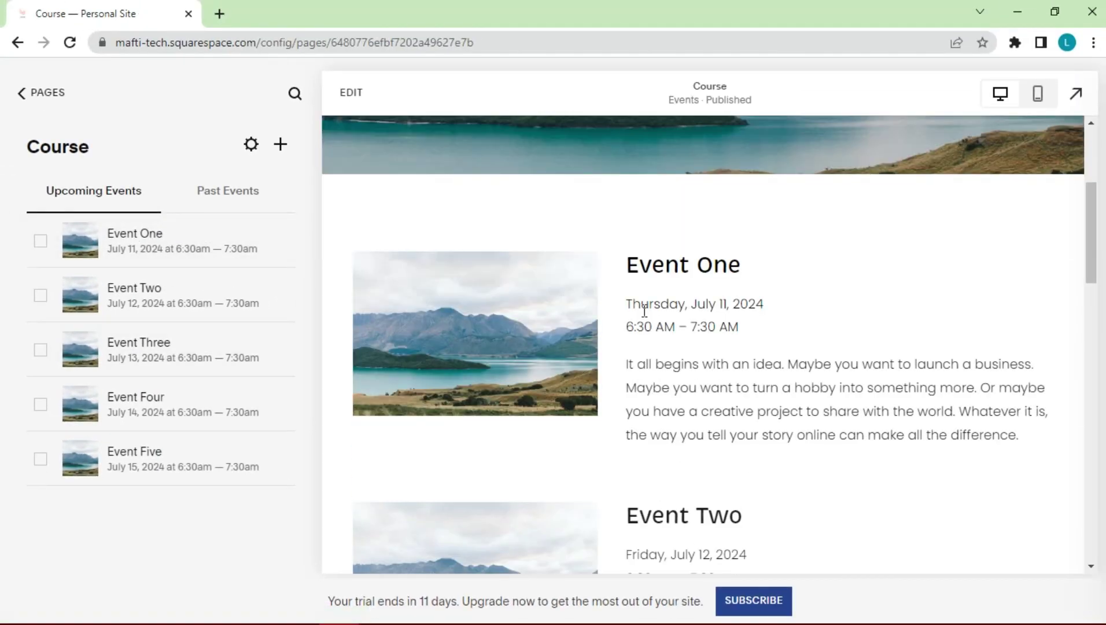
scroll(646, 317, "down", 12)
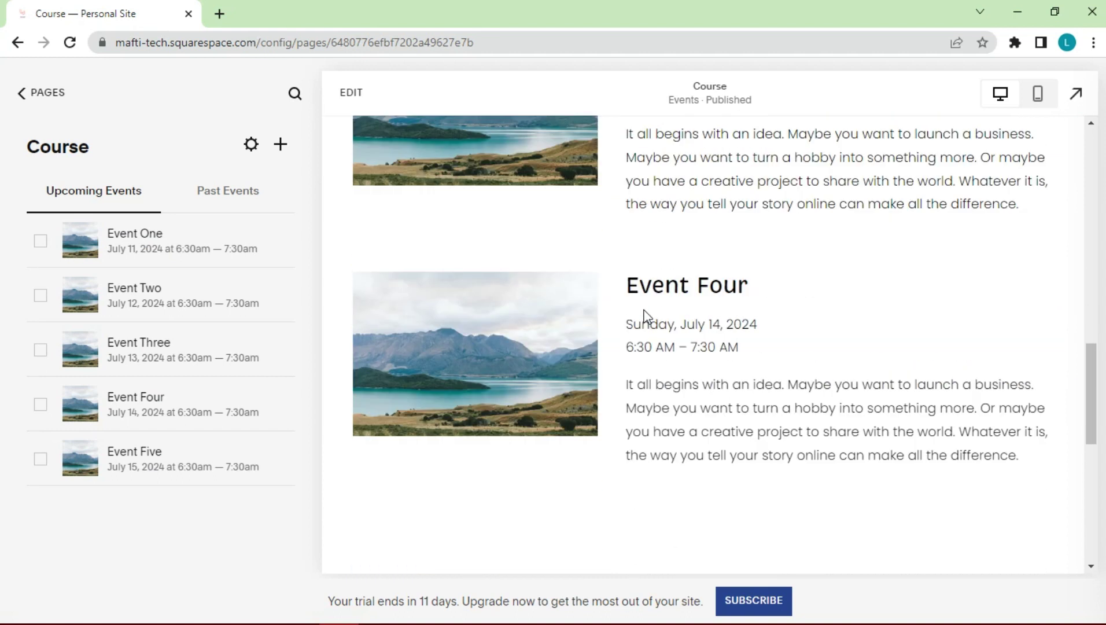
scroll(646, 317, "down", 5)
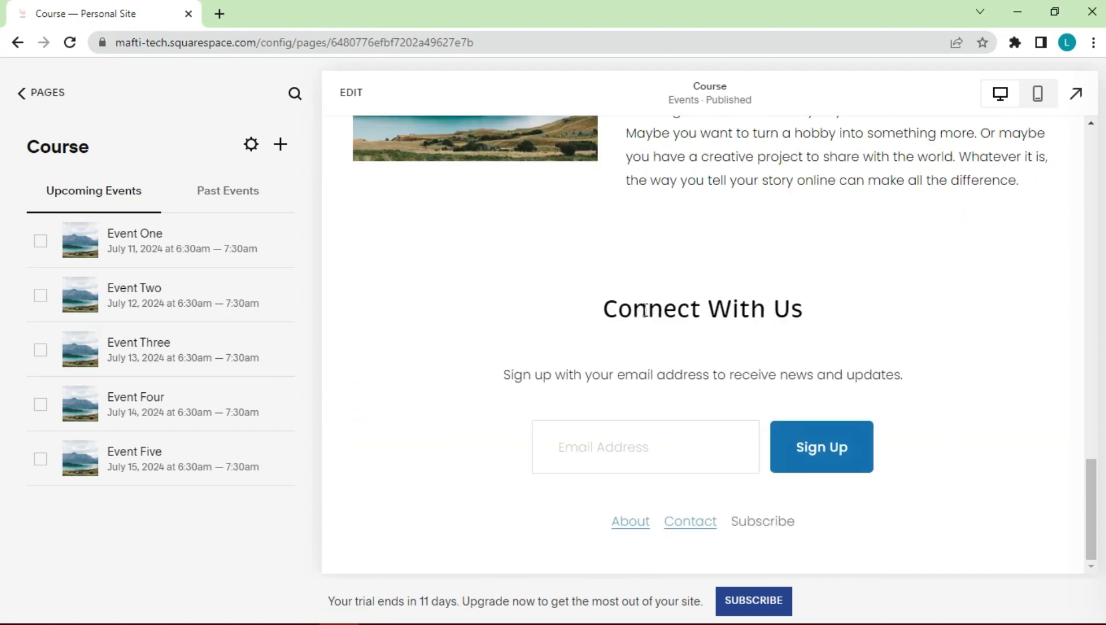
scroll(646, 311, "up", 20)
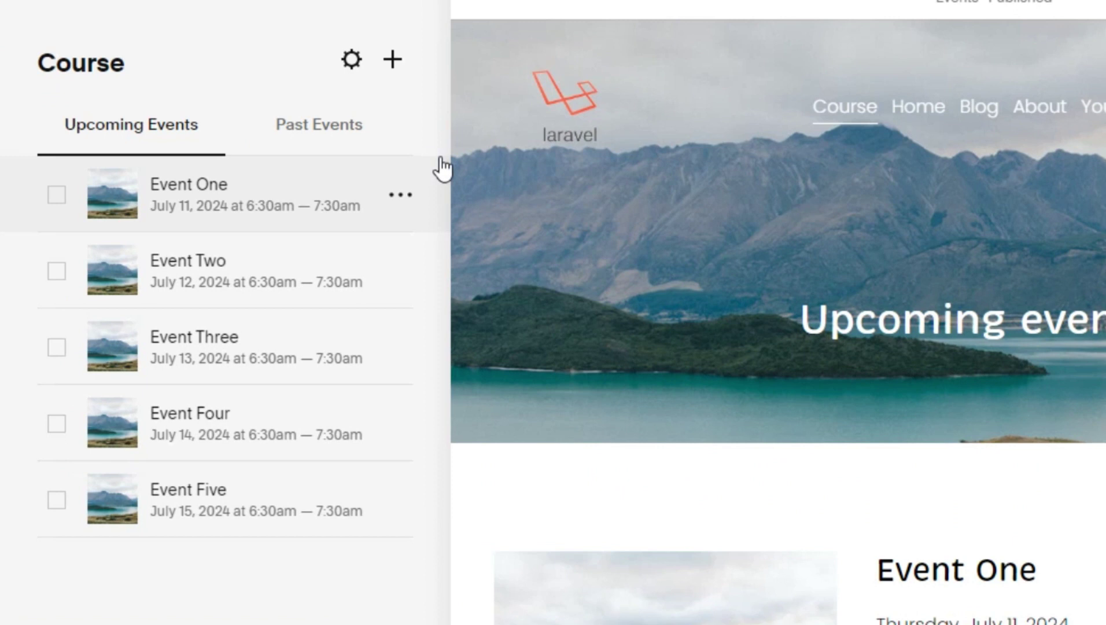
- Create a new draft event in Course and title it 'Web Development'
left_click(392, 58)
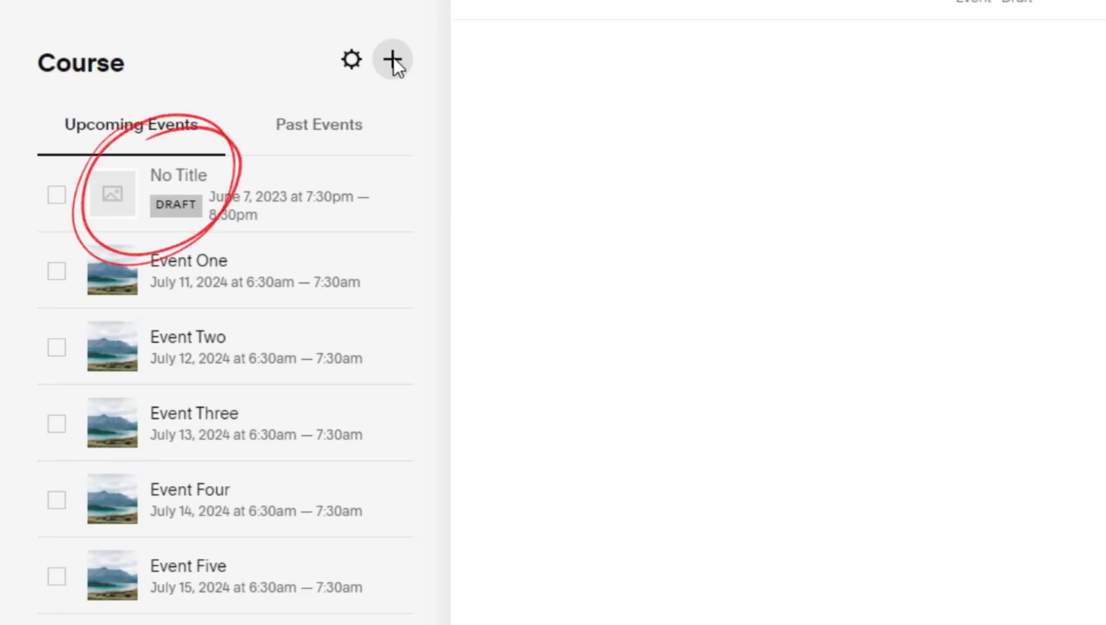
left_click(203, 173)
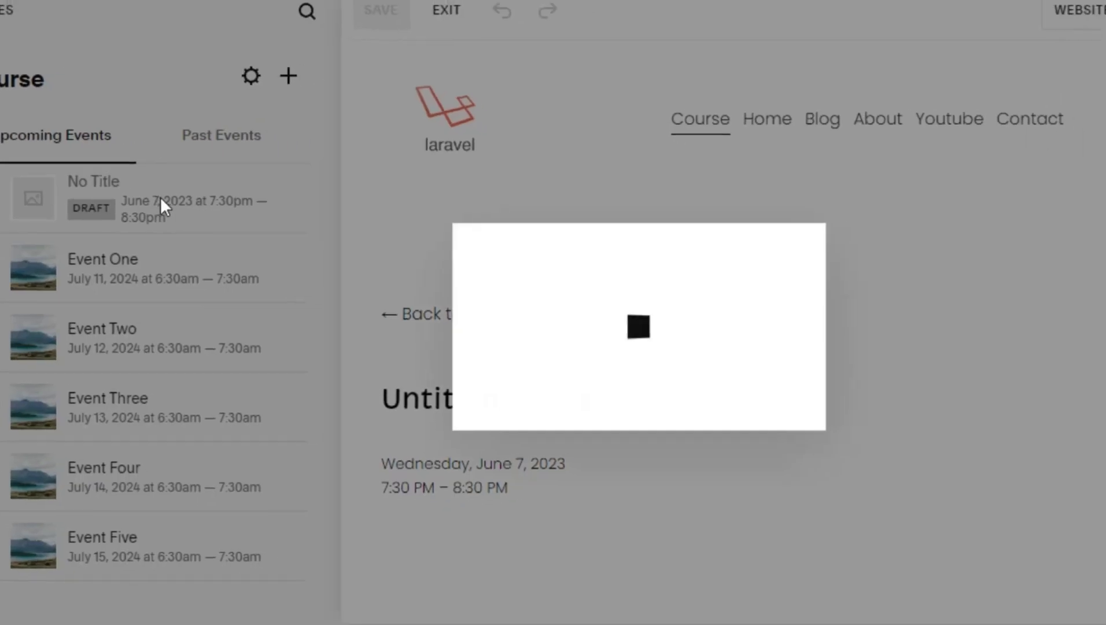
left_click(503, 203)
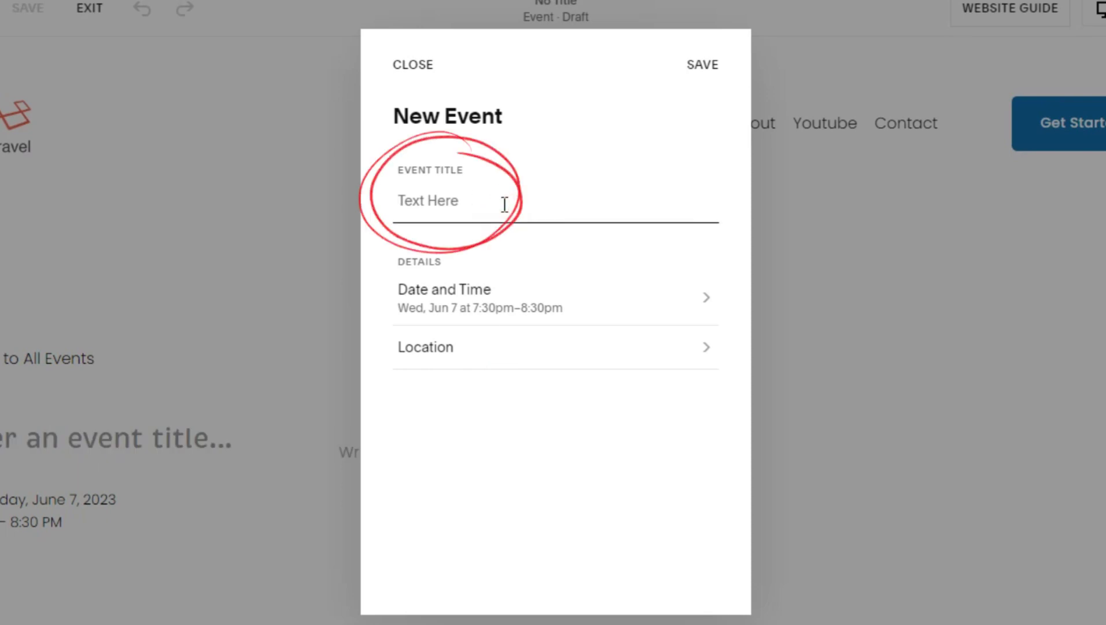
type("Web Development")
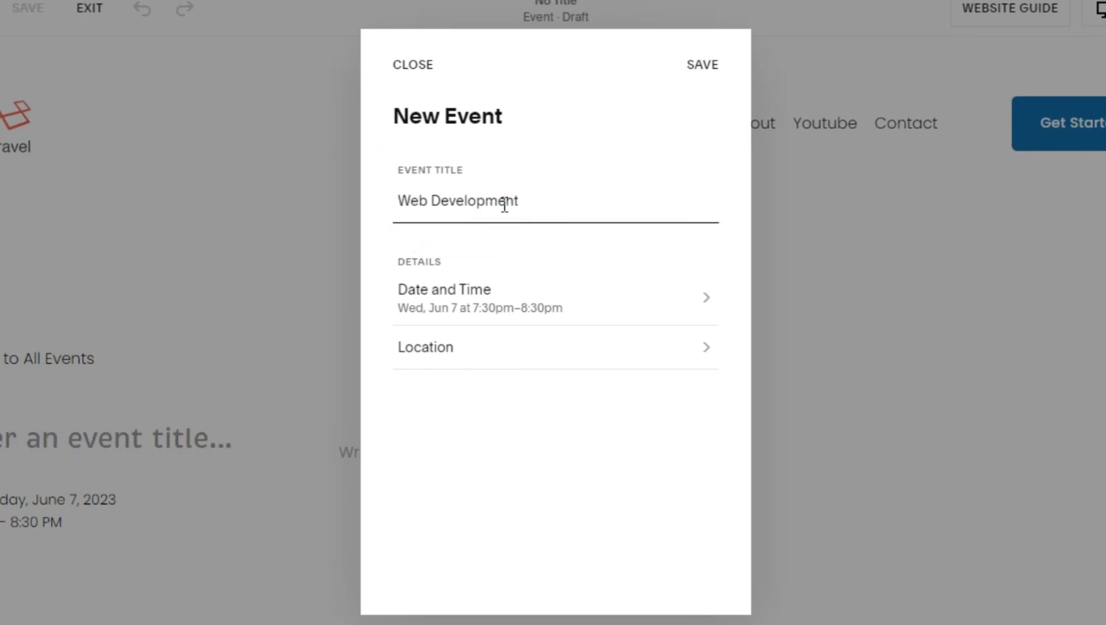
- Set the event to run from June 30 to July 30, 2023, ending at 9:15 PM, and save
left_click(622, 302)
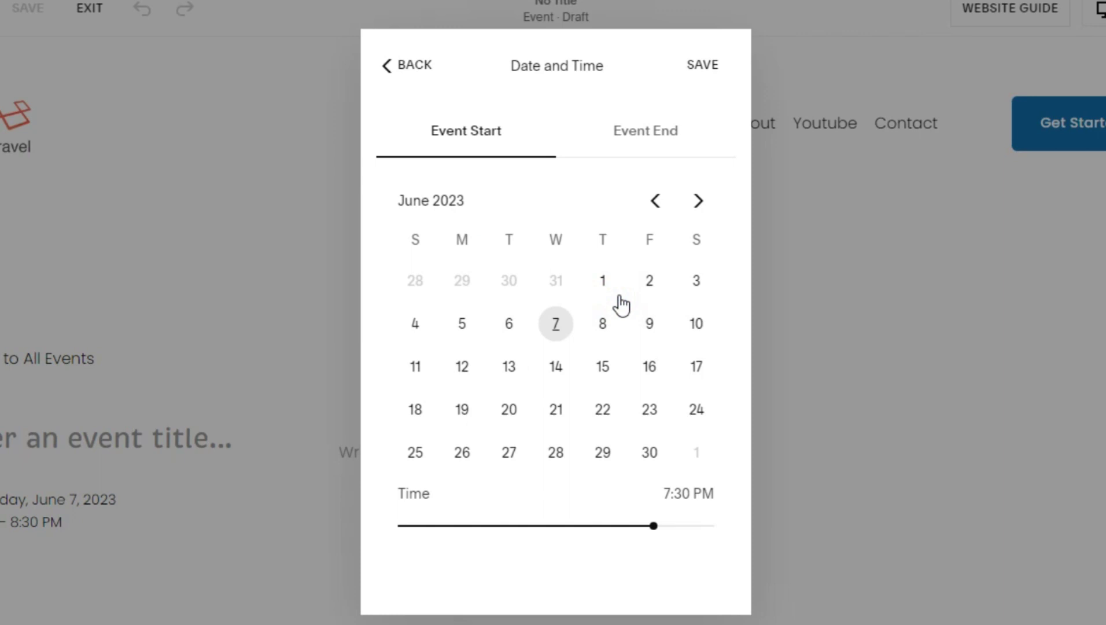
left_click(657, 455)
left_click(658, 139)
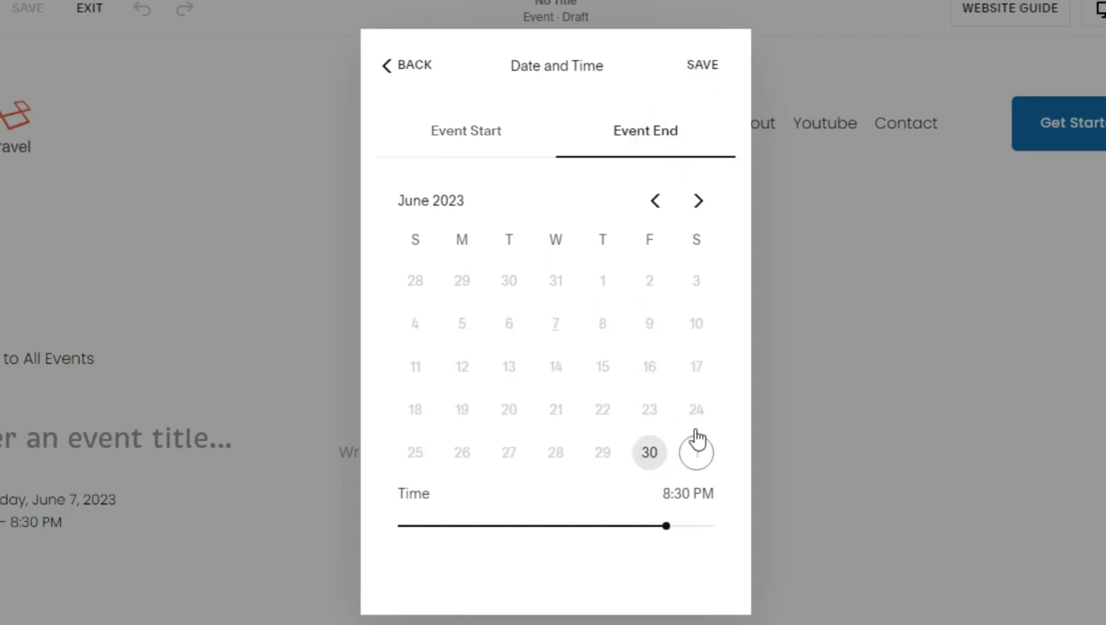
left_click(696, 452)
left_click(425, 497)
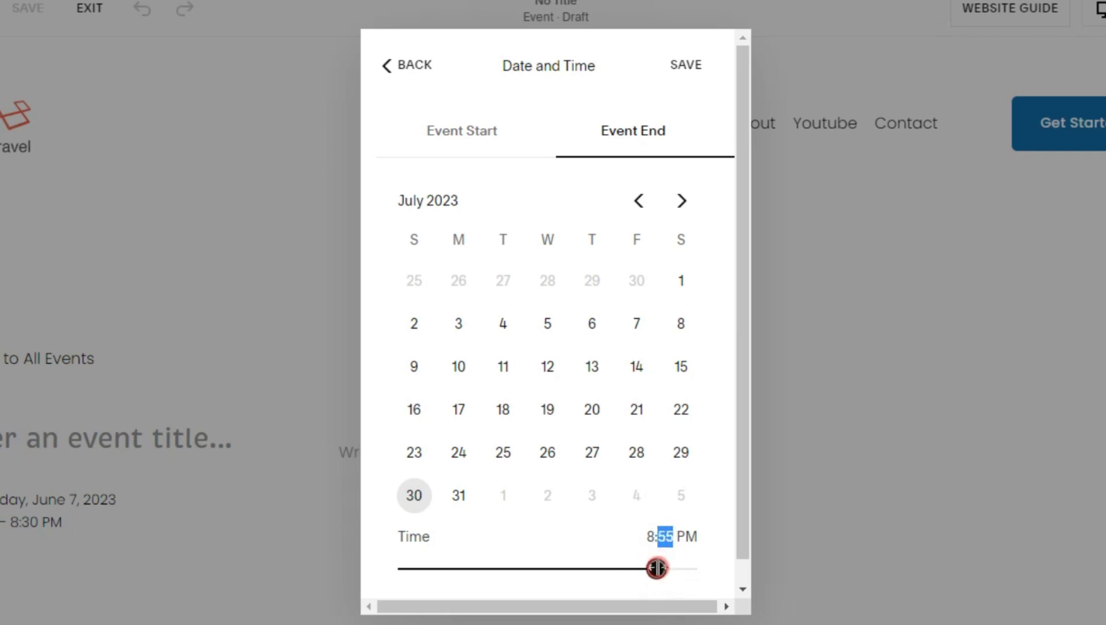
left_click_drag(659, 569, 662, 569)
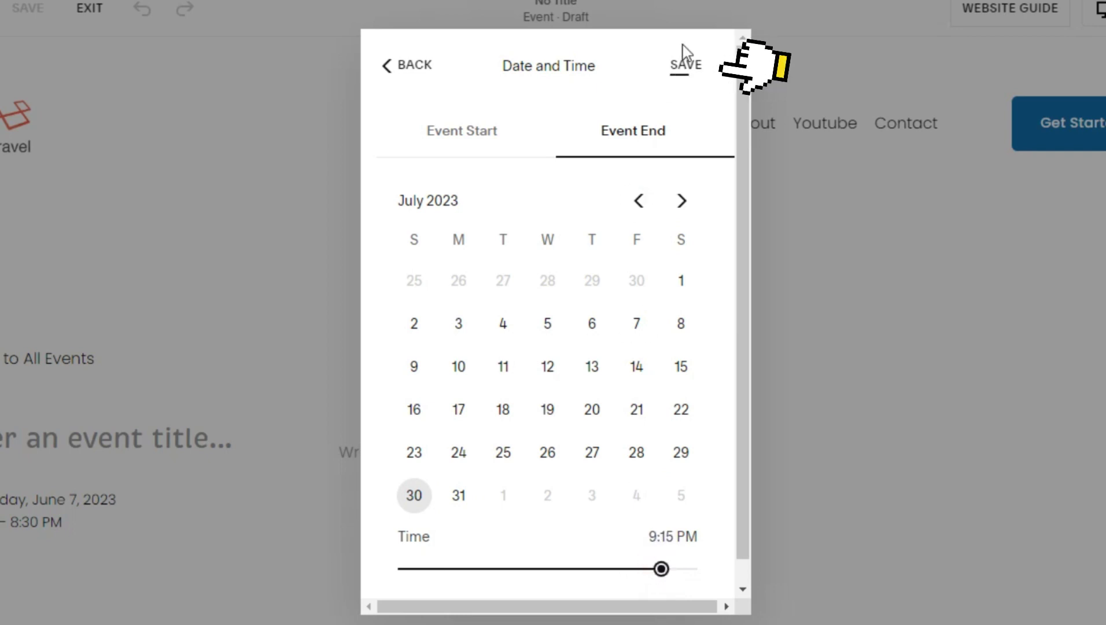
left_click(690, 70)
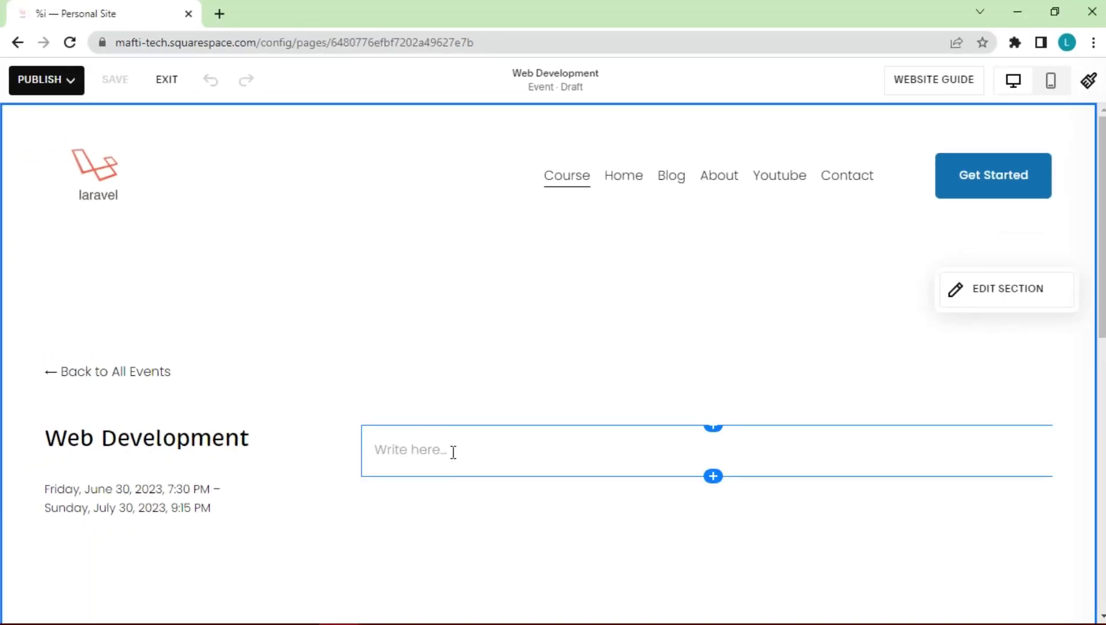
- Paste the course outline into the description and format it as a bulleted list
left_click(453, 452)
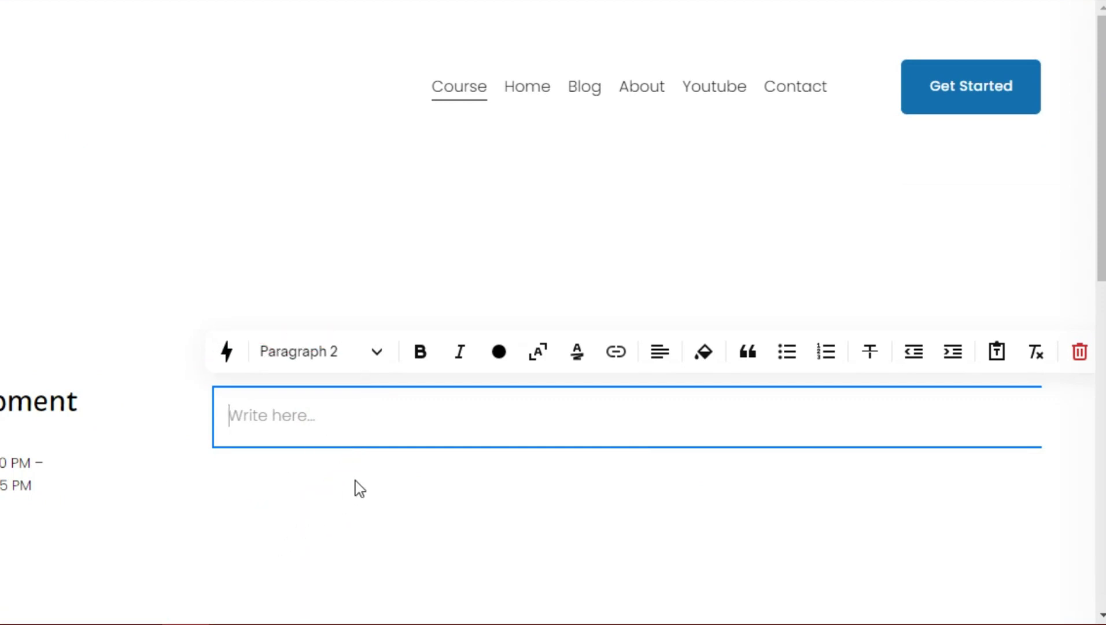
type("What you'll learn Updated for 2020 Learn HTML5, CSS3, Vanilla JS (ES6+), Python, Wagtail CMS, PHP and MySQL all from scratch Learn JavaScript (ES6+) Wagtail Pythons top Content Management System (Like WordPress, but better) Get a free CSS3 eBook Lots of projects, big and small! Learn Git and Github Create a portfolio page and launch it Learn JavaScript from scratch Learn PHP for server code execution Learn MySQL for saving data (databases) Build a Login/Registration/Members-only website, just like Facebook How to get a job as a web developer Learn the LAMP Stack: Linux, Apache, PHP and MySQL")
left_click_drag(631, 554, 625, 457)
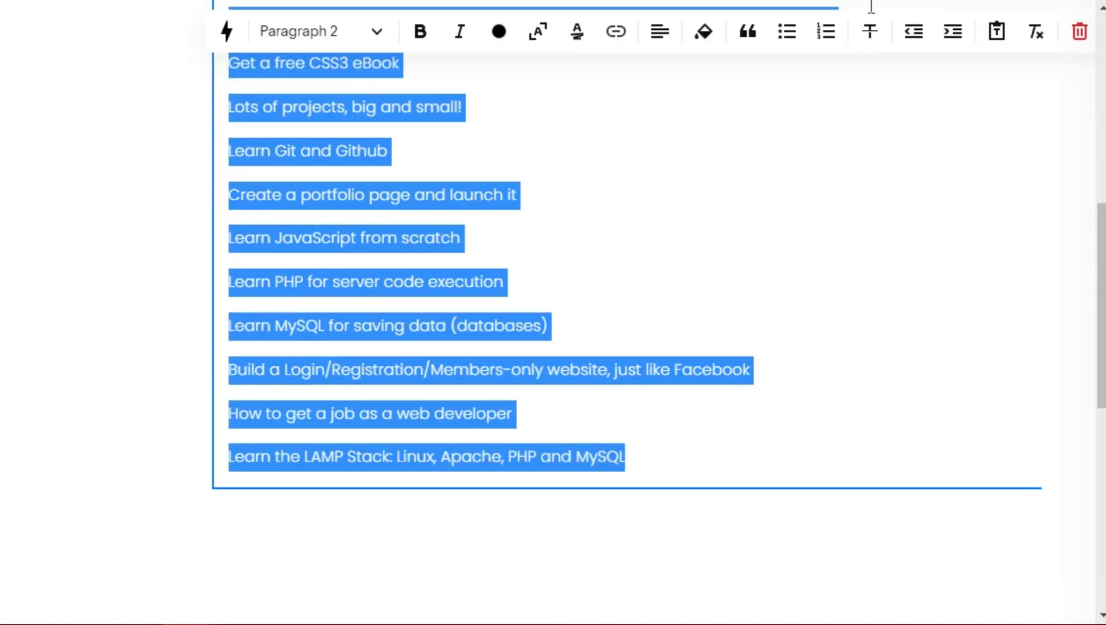
left_click(787, 29)
scroll(424, 172, "up", 5)
- Delete the 'Updated for 2020' line and make 'What you'll learn' a bold Heading 3
triple_click(424, 171)
key("BackSpace")
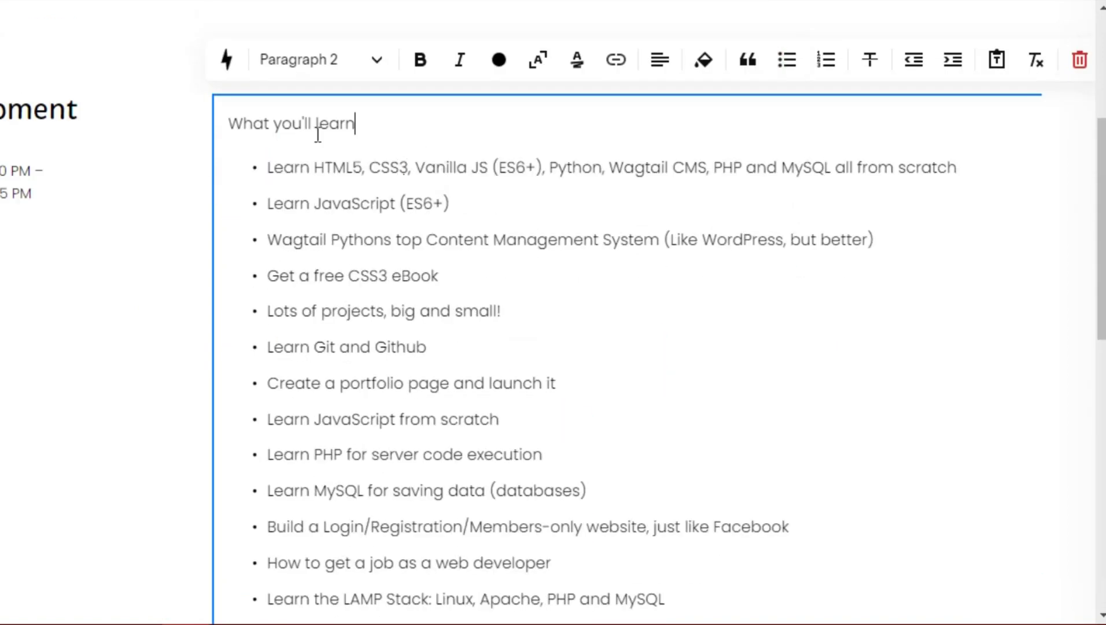
triple_click(316, 118)
left_click(378, 61)
left_click(297, 196)
key("ctrl+b")
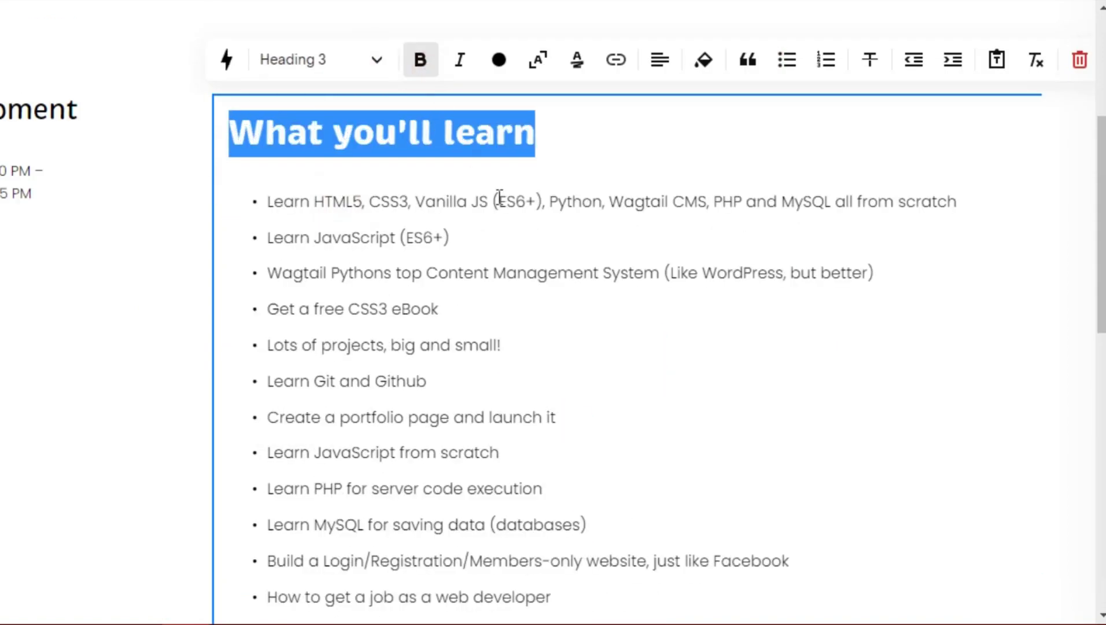
scroll(289, 192, "up", 2)
- Insert an image block above the course list and upload the 'web dev' photo
left_click(203, 259)
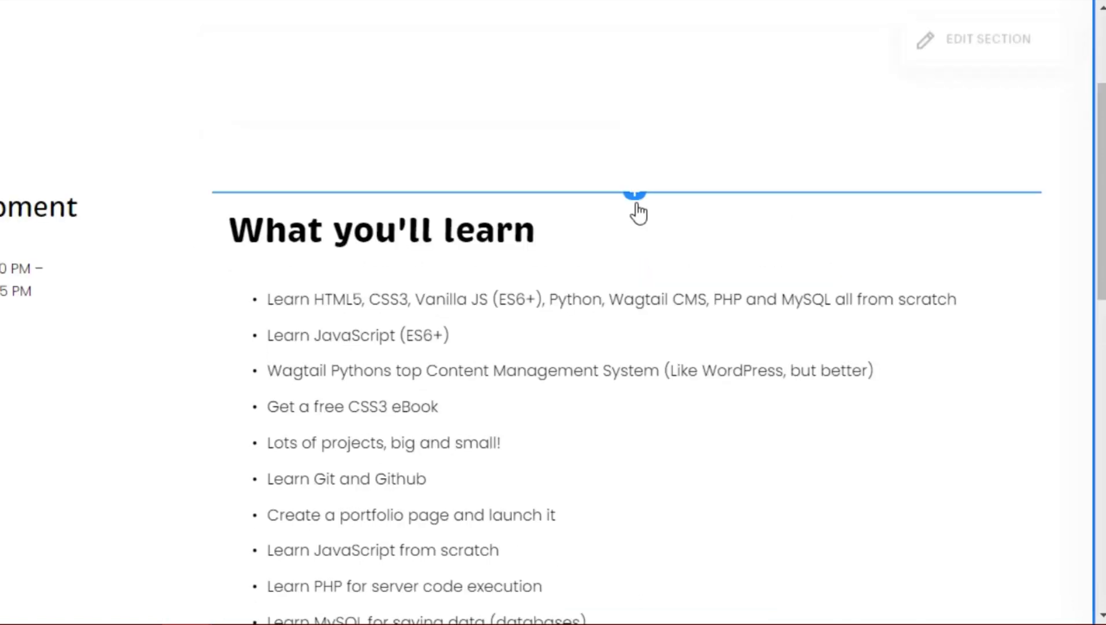
left_click(631, 192)
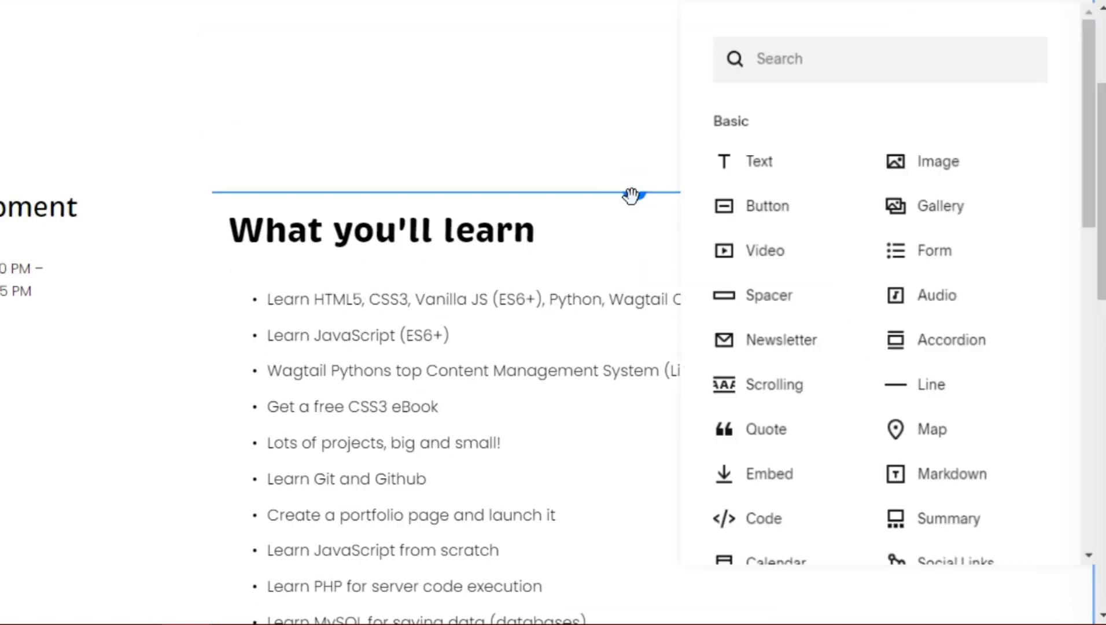
left_click(917, 171)
left_click(934, 272)
left_click(894, 310)
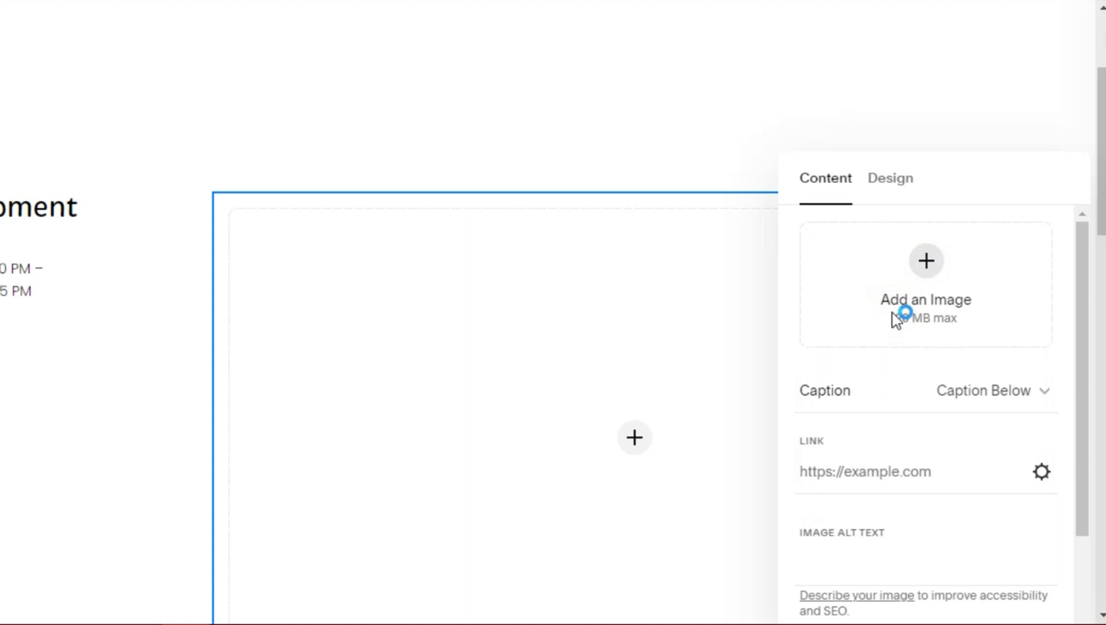
left_click(32, 44)
left_click(931, 313)
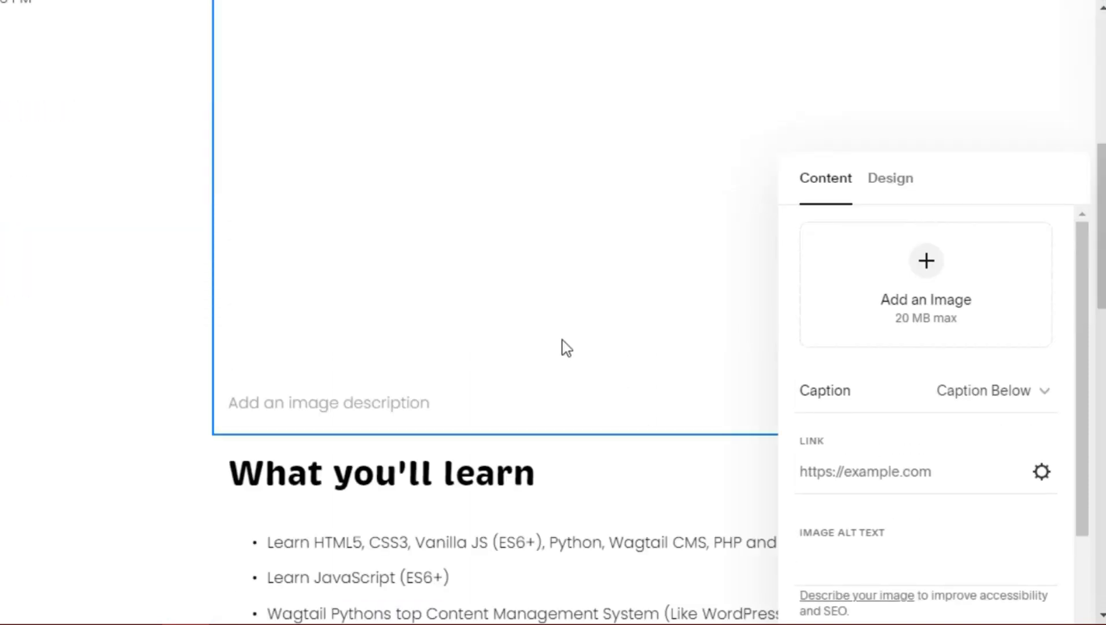
- Replace the photo's overlay heading with 'Web Development Course - 30 Days'
left_click(422, 353)
left_click_drag(432, 375, 353, 347)
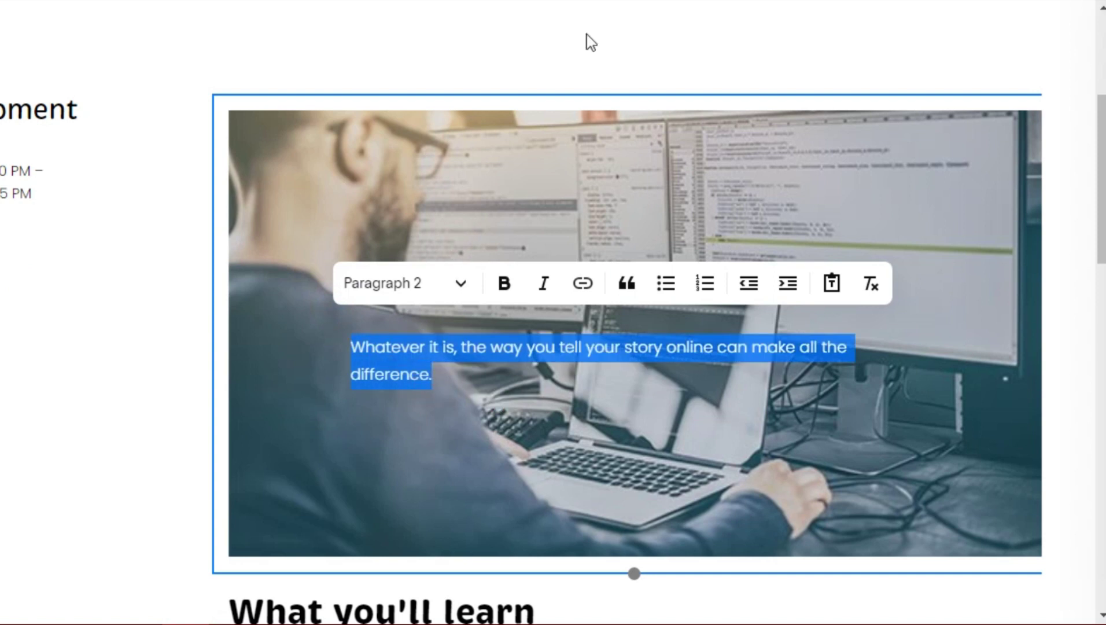
left_click(408, 290)
triple_click(410, 292)
type("Web Development Course - 30 Days")
left_click(177, 375)
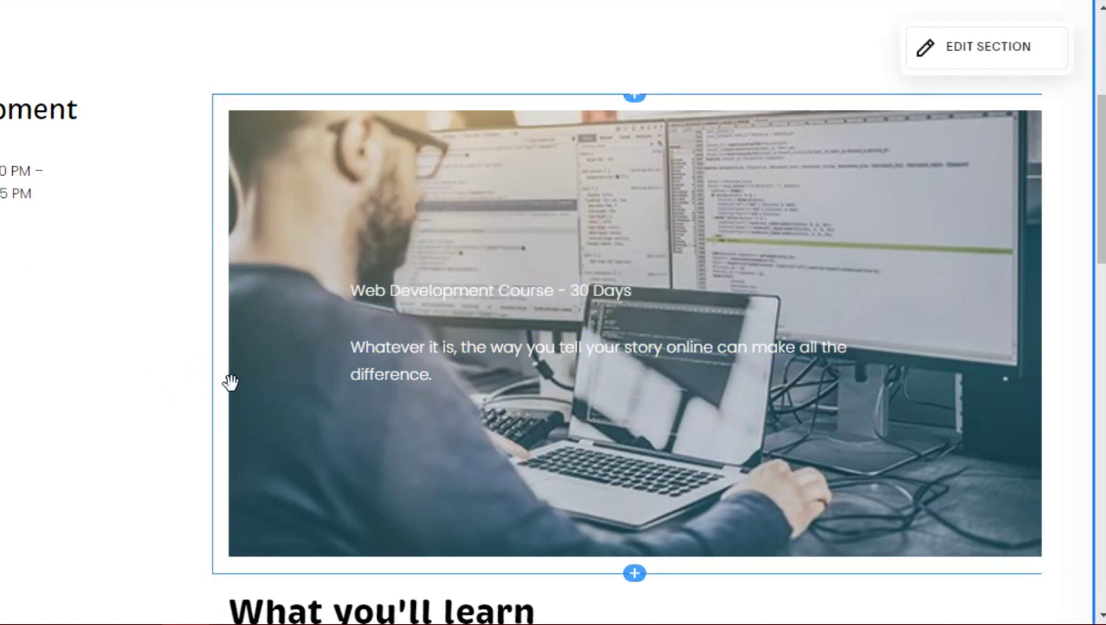
scroll(642, 440, "down", 3)
left_click(640, 428)
scroll(648, 426, "up", 2)
scroll(648, 427, "down", 5)
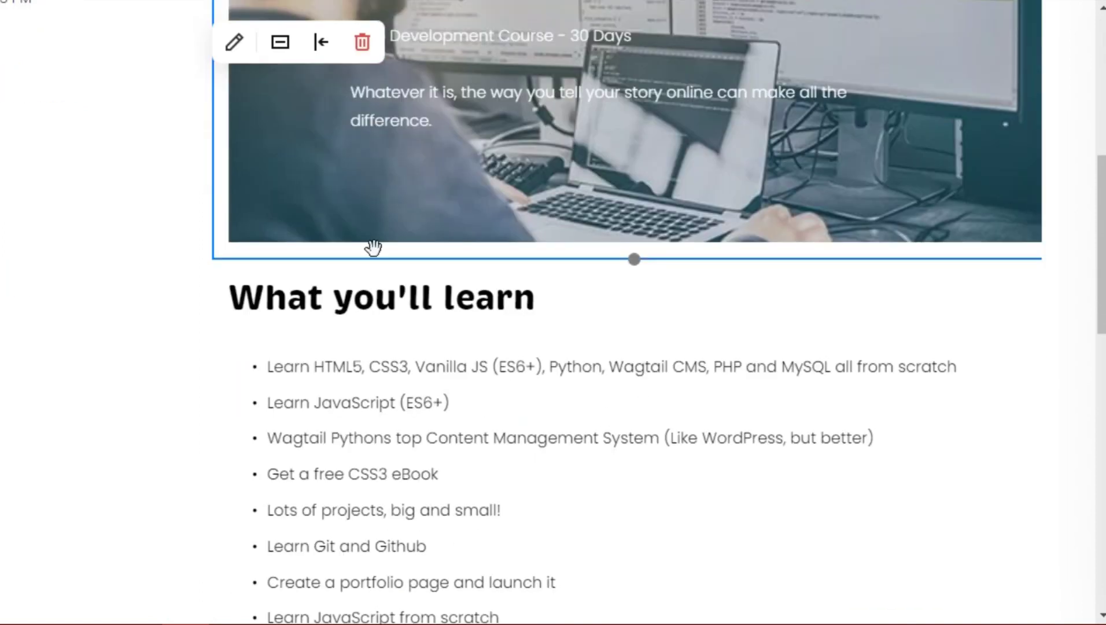
- Add a left-aligned 'Join Us' button below the photo, keeping the Primary style
left_click(635, 252)
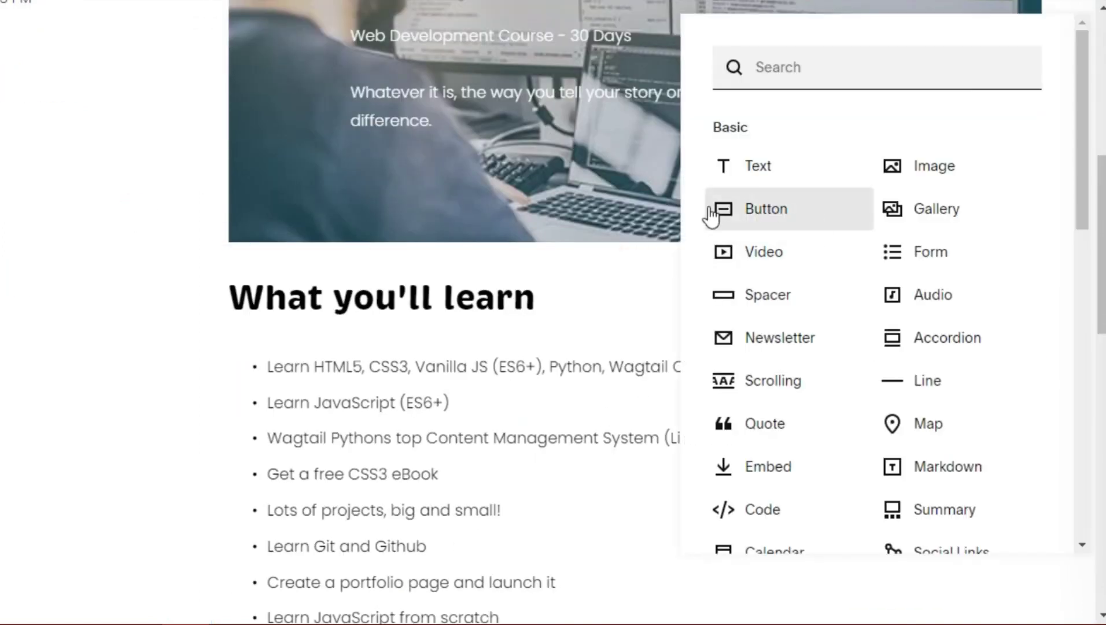
left_click(741, 224)
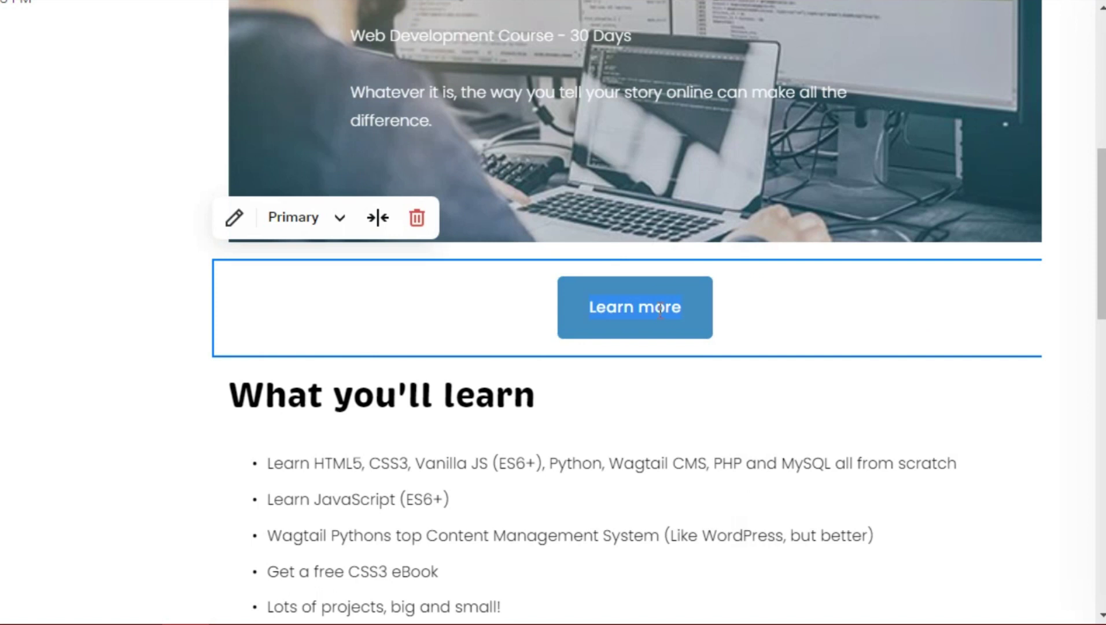
type("Join Us")
left_click(378, 217)
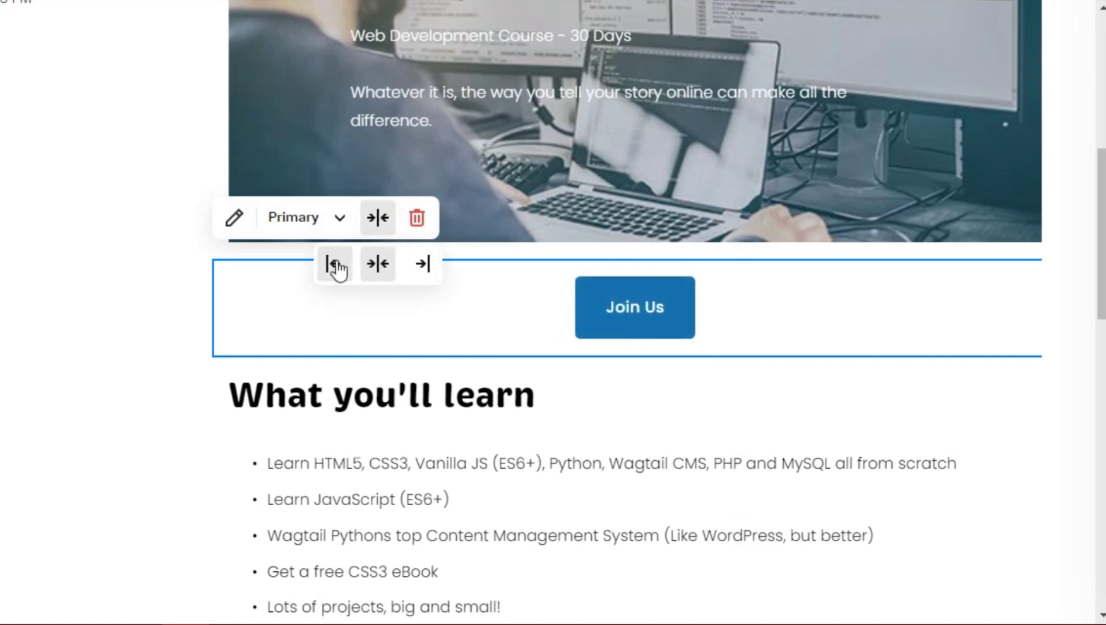
left_click(335, 266)
left_click(340, 217)
left_click(350, 383)
left_click(340, 217)
left_click(326, 274)
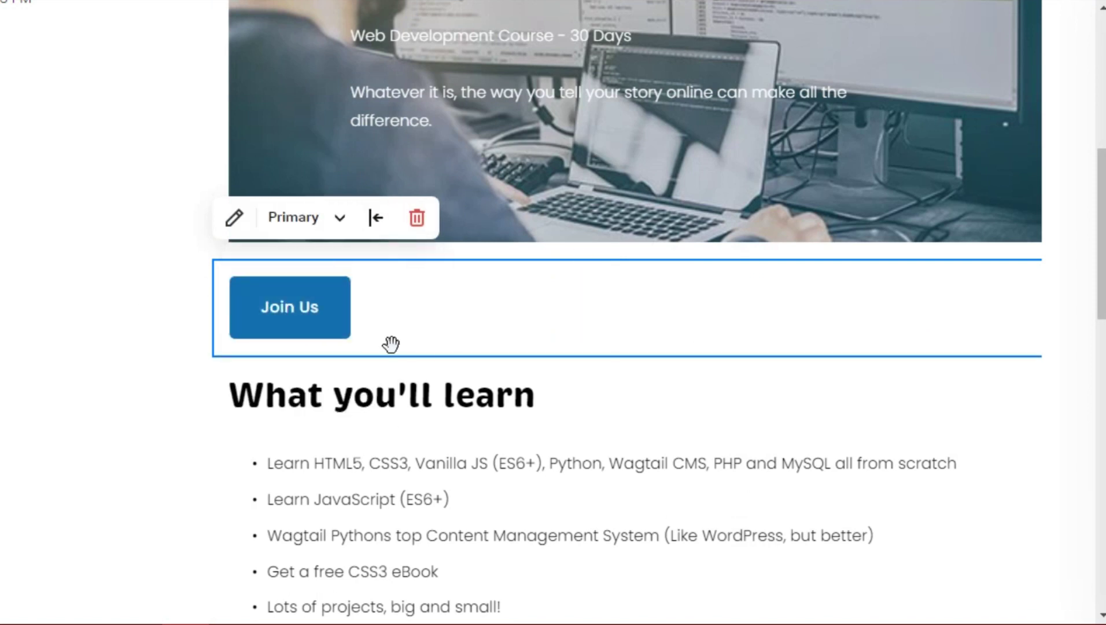
- Add a divider line below the Join Us button
left_click(637, 357)
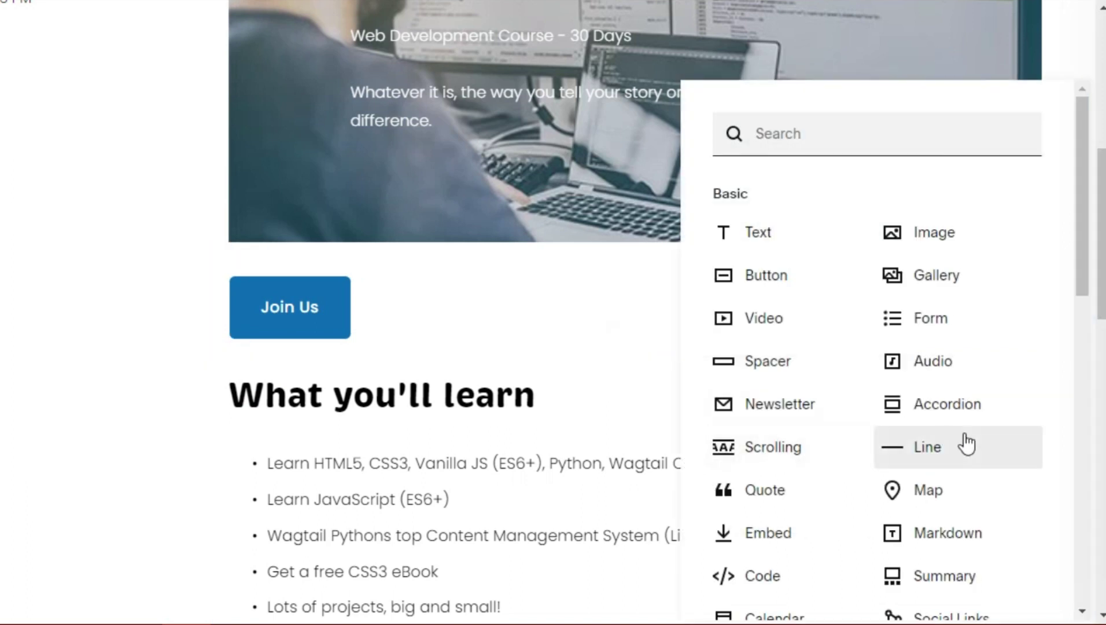
left_click(922, 461)
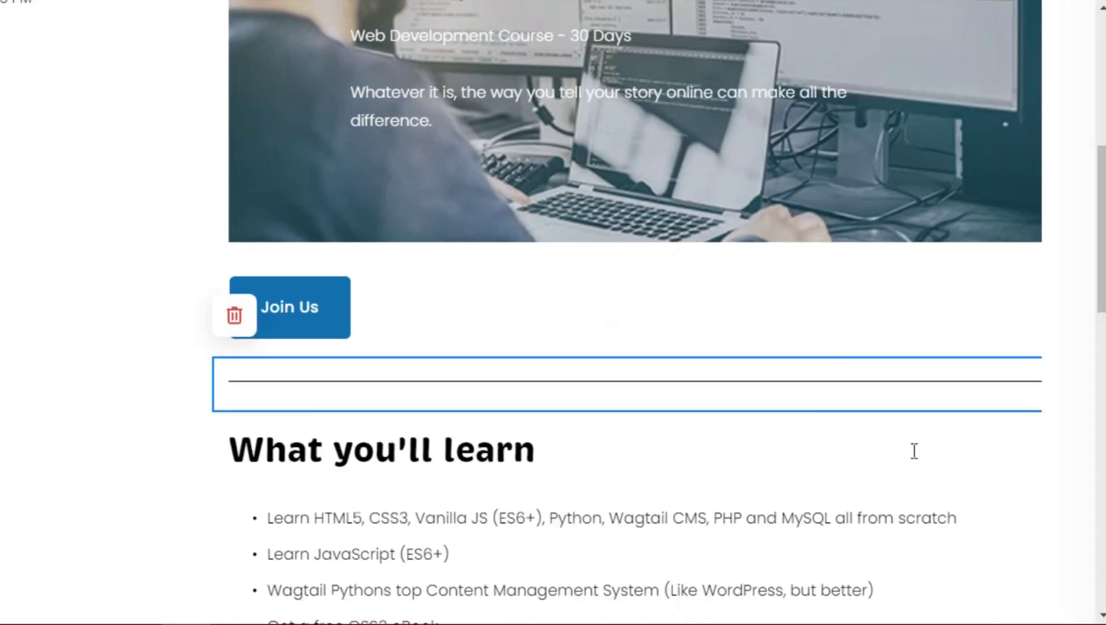
left_click(26, 413)
scroll(487, 339, "up", 3)
scroll(486, 339, "down", 9)
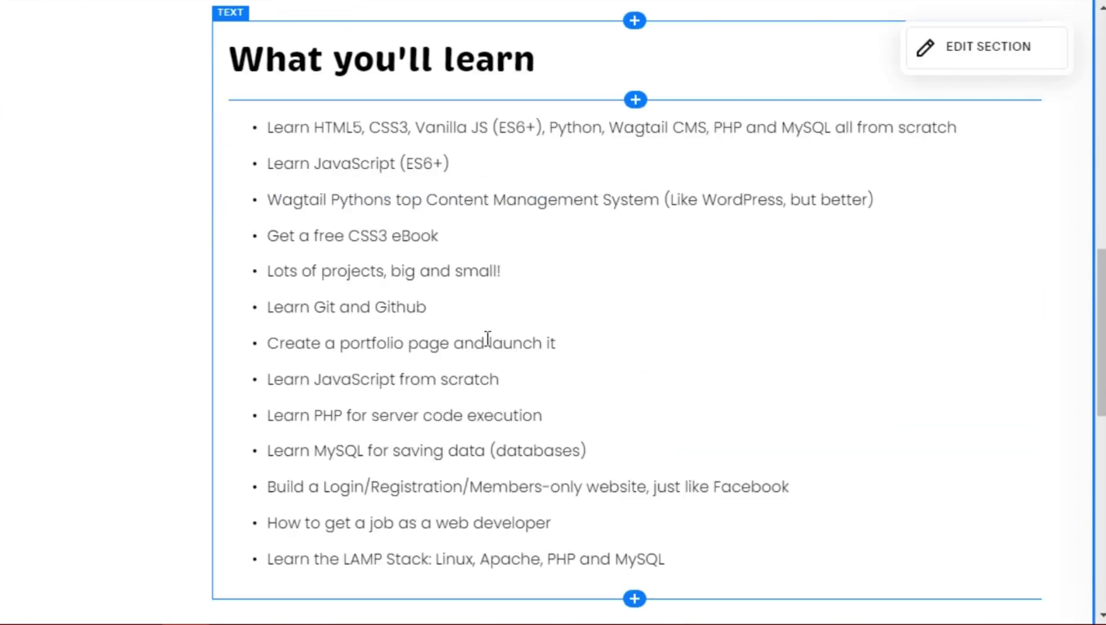
scroll(487, 339, "down", 3)
scroll(460, 353, "up", 15)
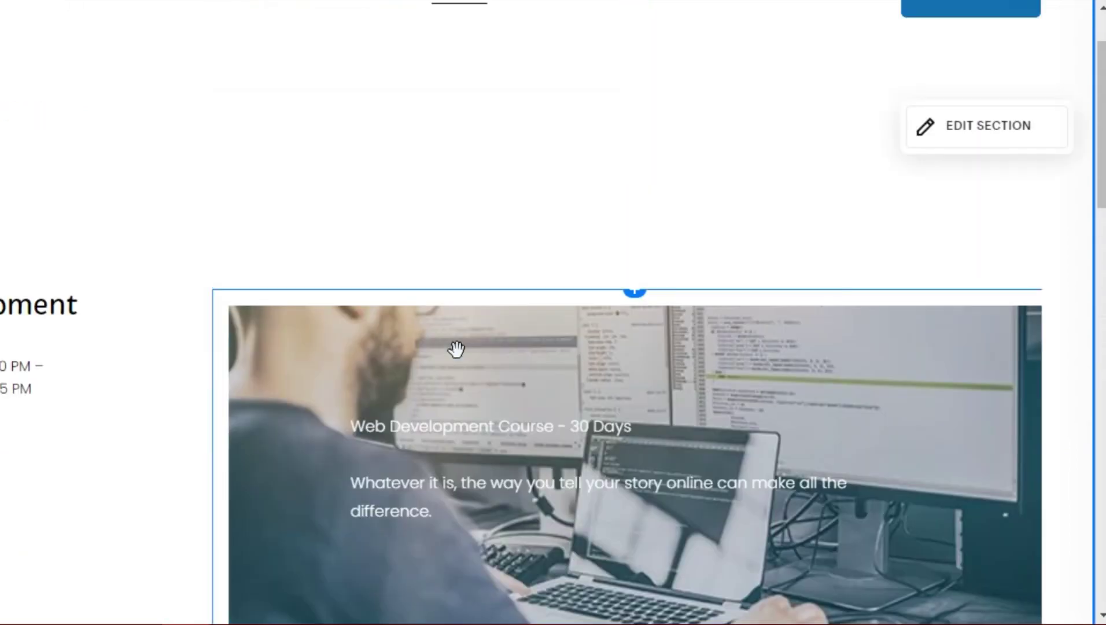
- Save the Web Development event edits and exit back to the Course events list
scroll(116, 337, "down", 2)
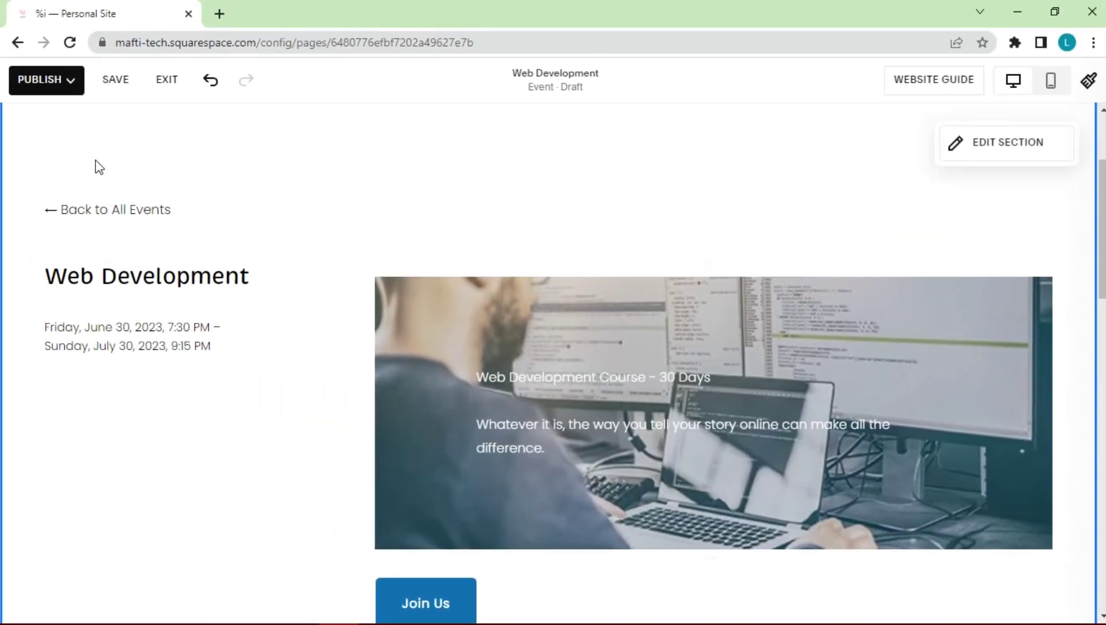
left_click(116, 79)
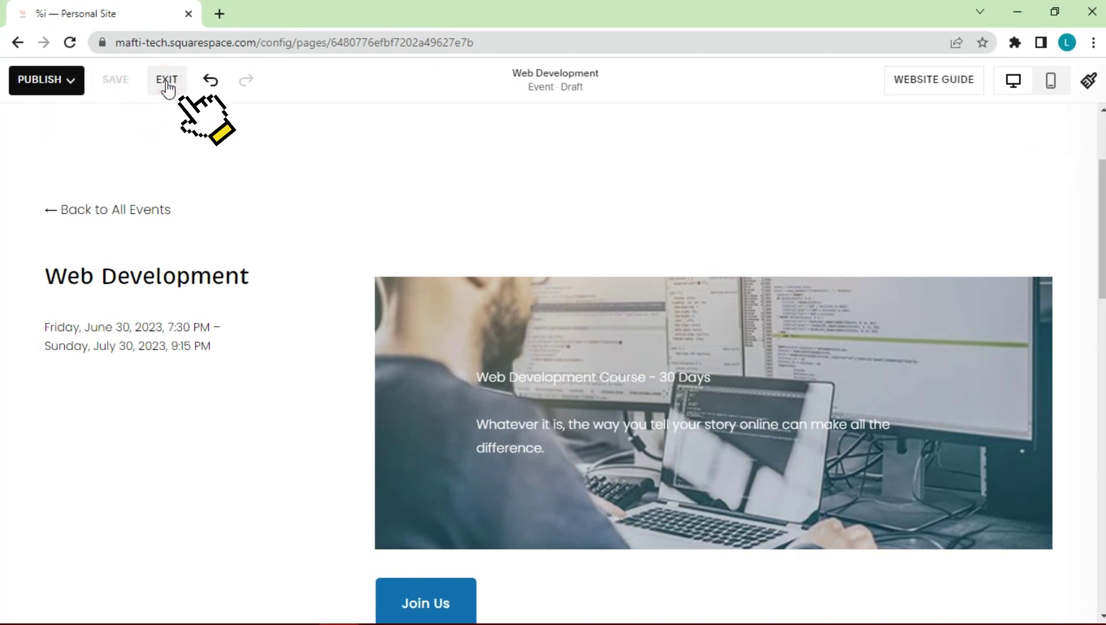
left_click(166, 81)
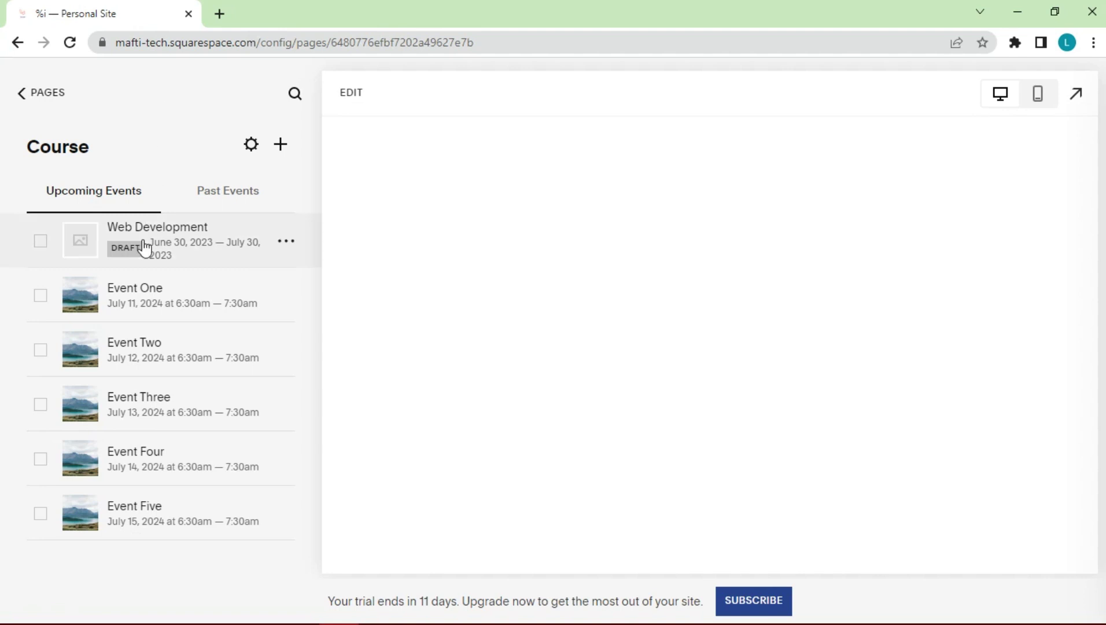
left_click(287, 242)
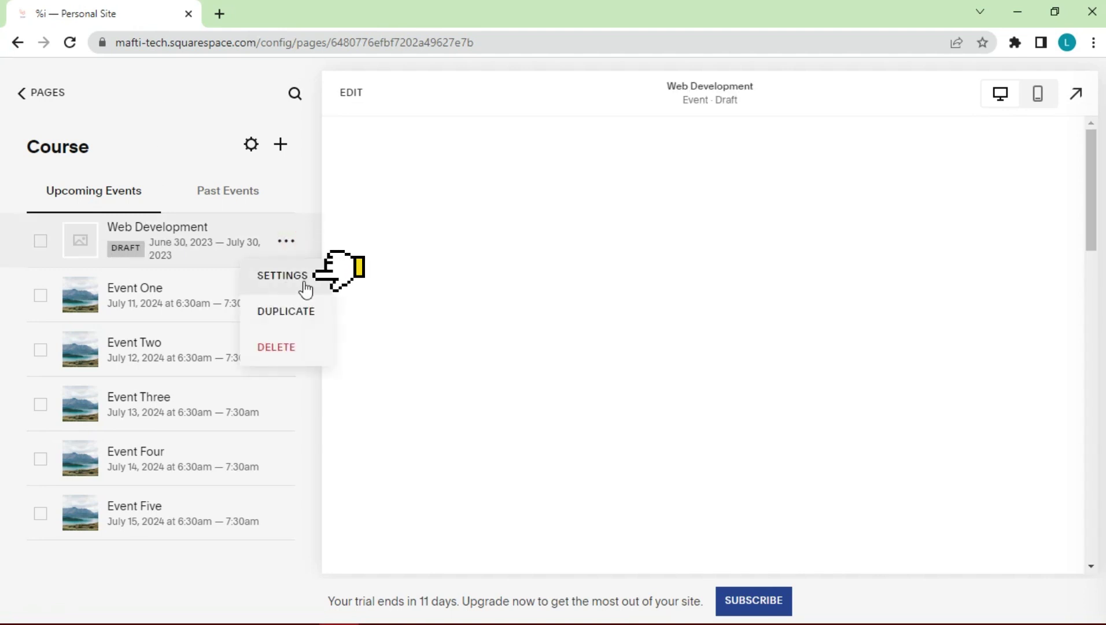
- In the event's settings, upload the 'web dev' photo from Downloads as the featured image
left_click(281, 277)
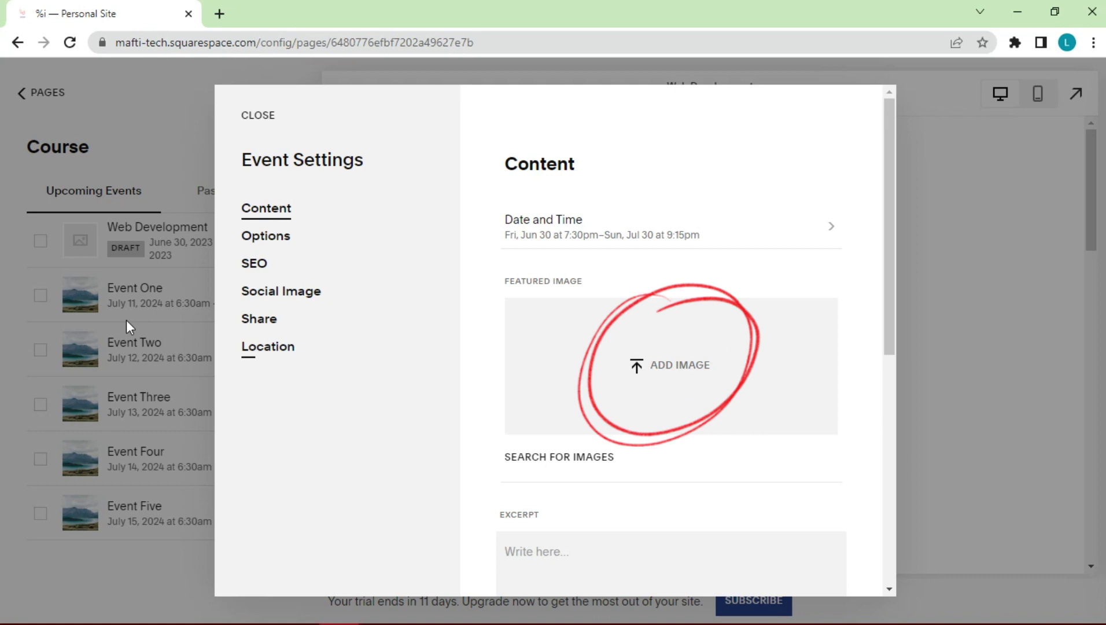
left_click(679, 370)
left_click(260, 142)
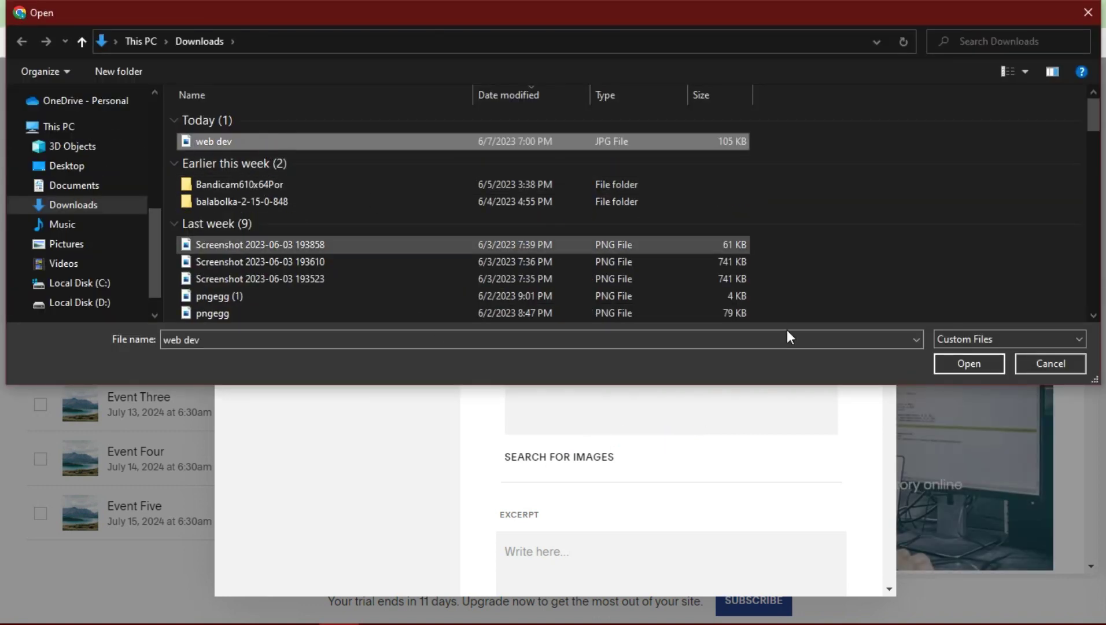
left_click(969, 363)
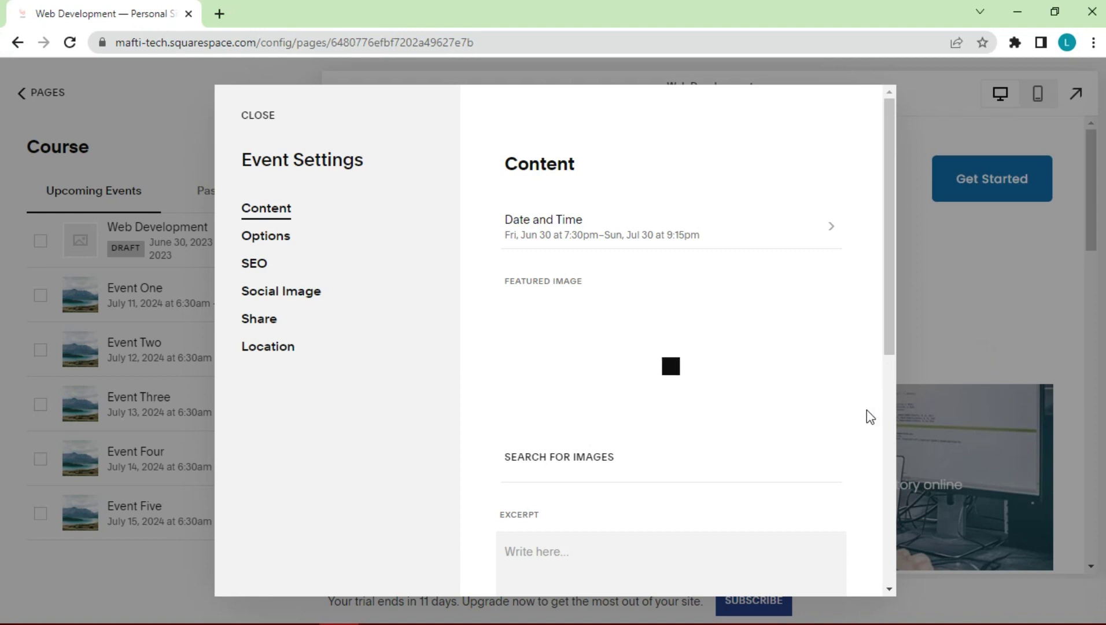
scroll(711, 486, "down", 3)
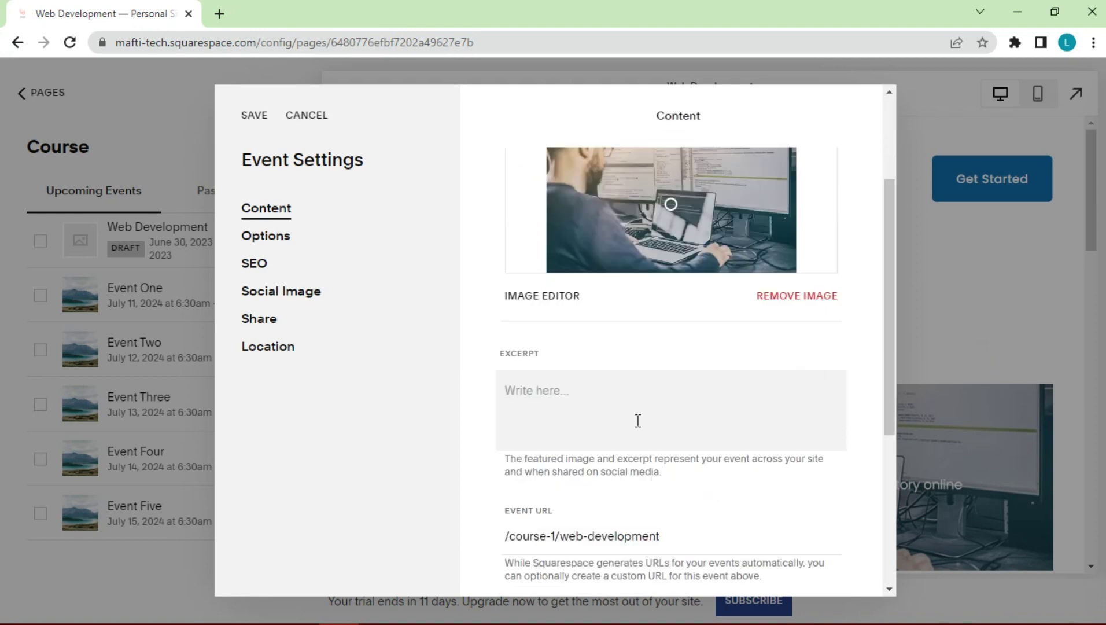
- Write the Web Development excerpt: 'Join us, you can learn about web development with ease and quickly…'
left_click(632, 396)
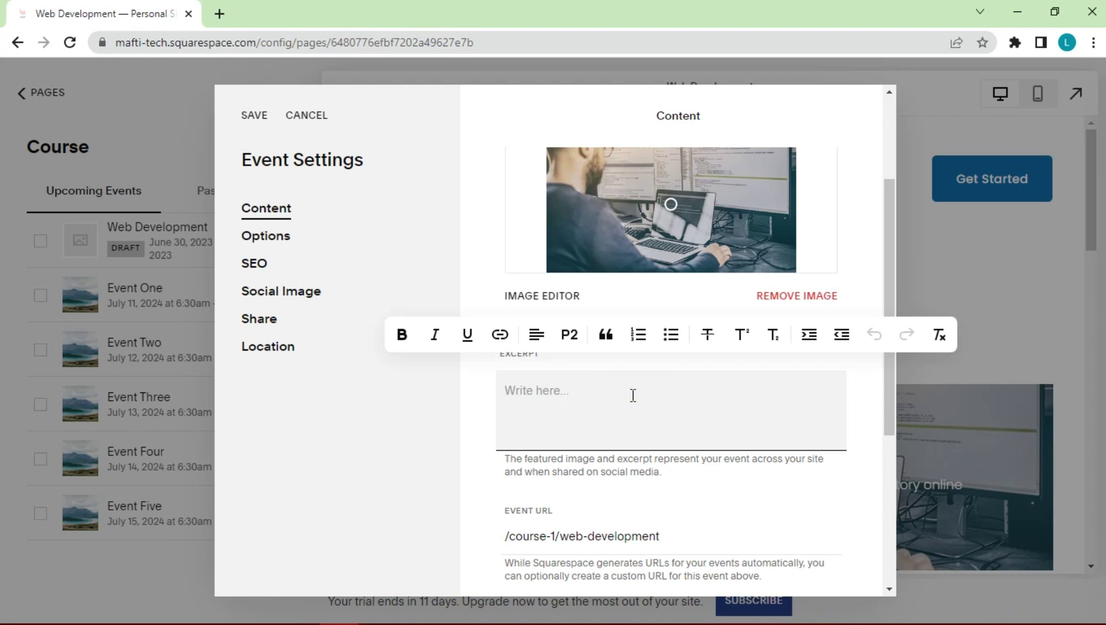
left_click(559, 400)
type("Join us,")
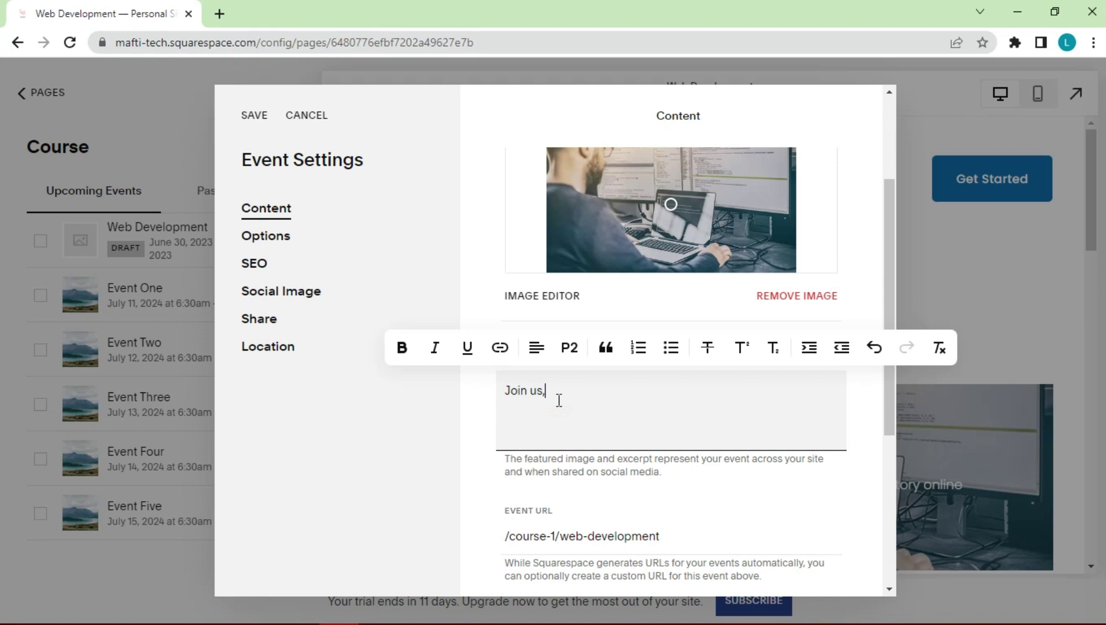
type(" you can learn about w")
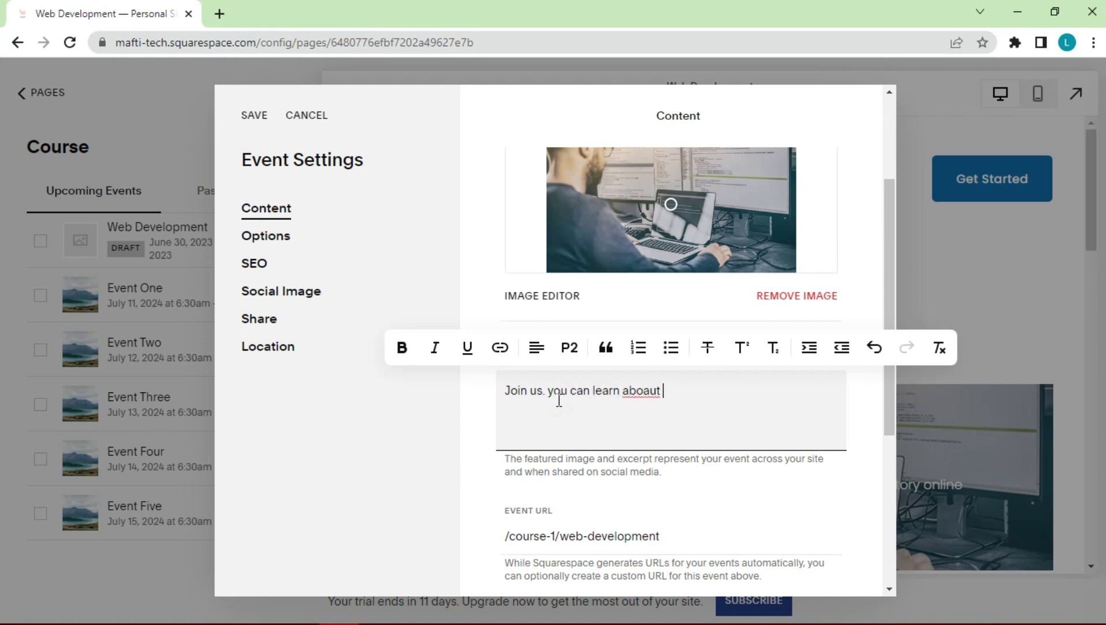
type("eb development wi")
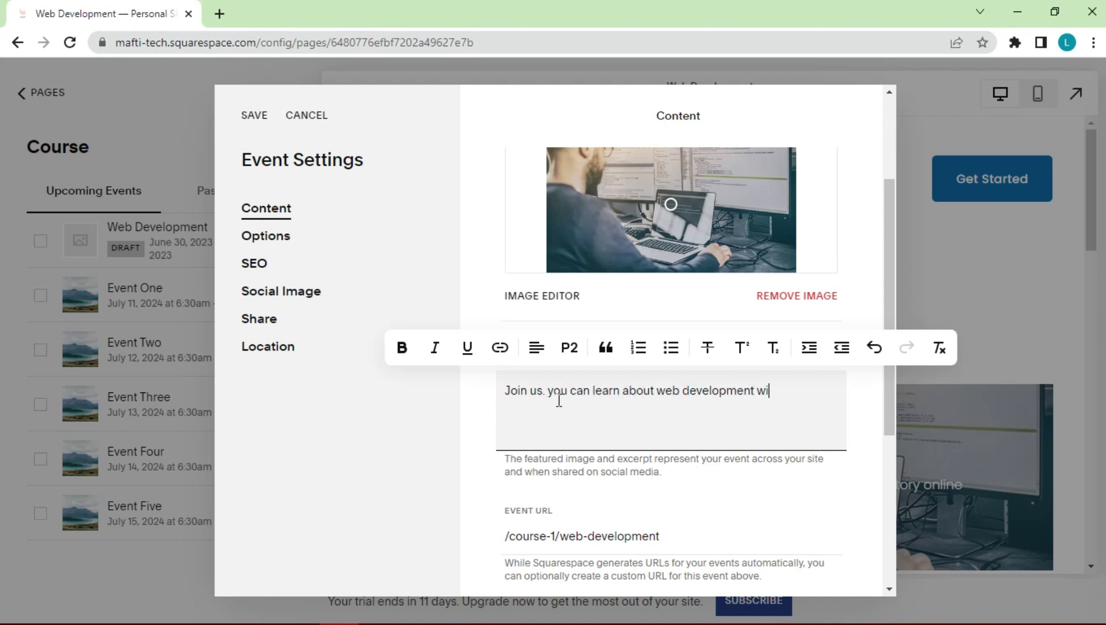
type("th ease and quickly. ")
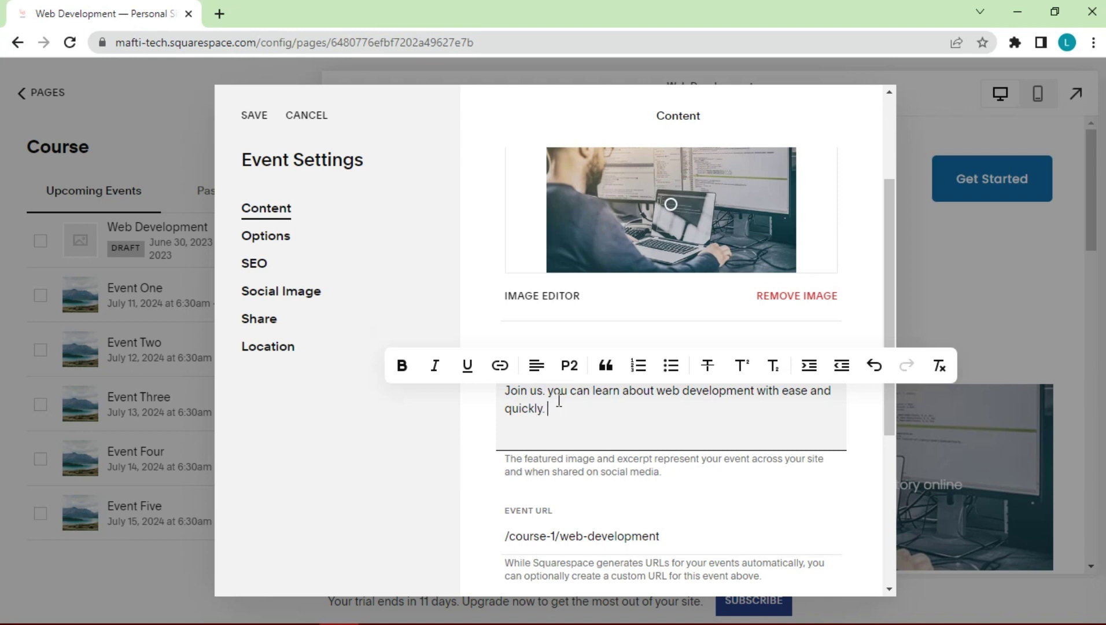
type("The course can make you more professional become web developer")
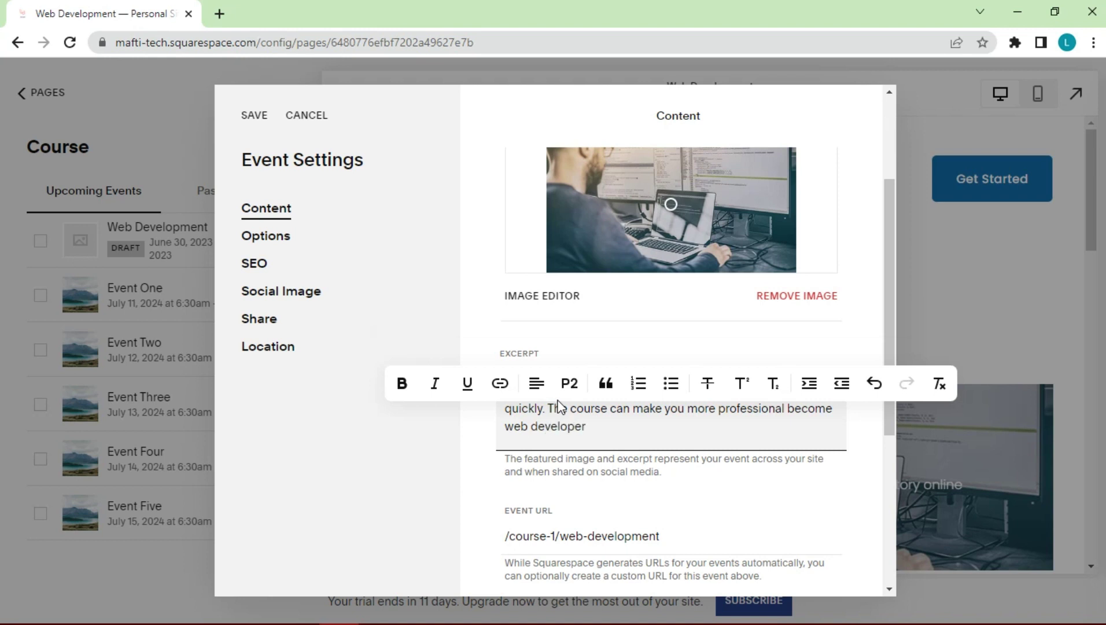
left_click(835, 509)
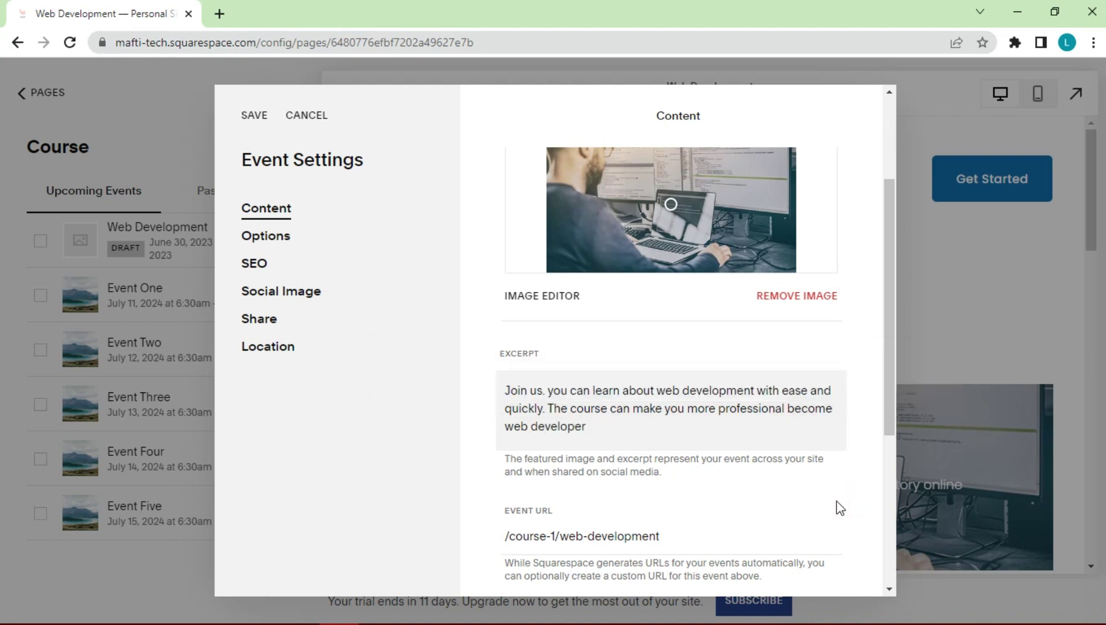
scroll(835, 509, "down", 4)
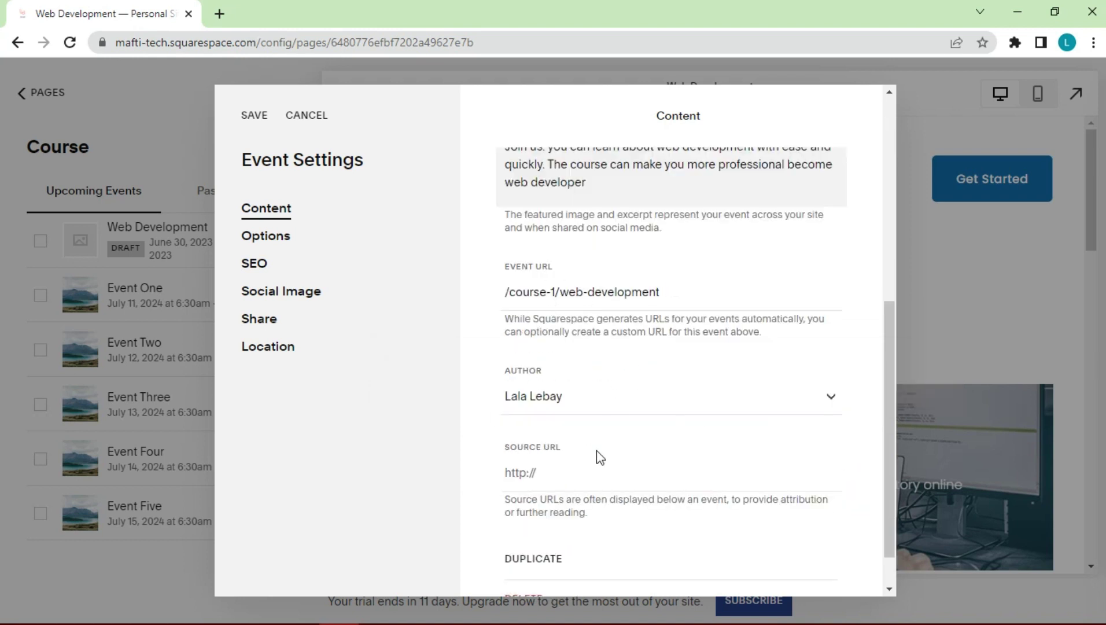
scroll(578, 445, "down", 1)
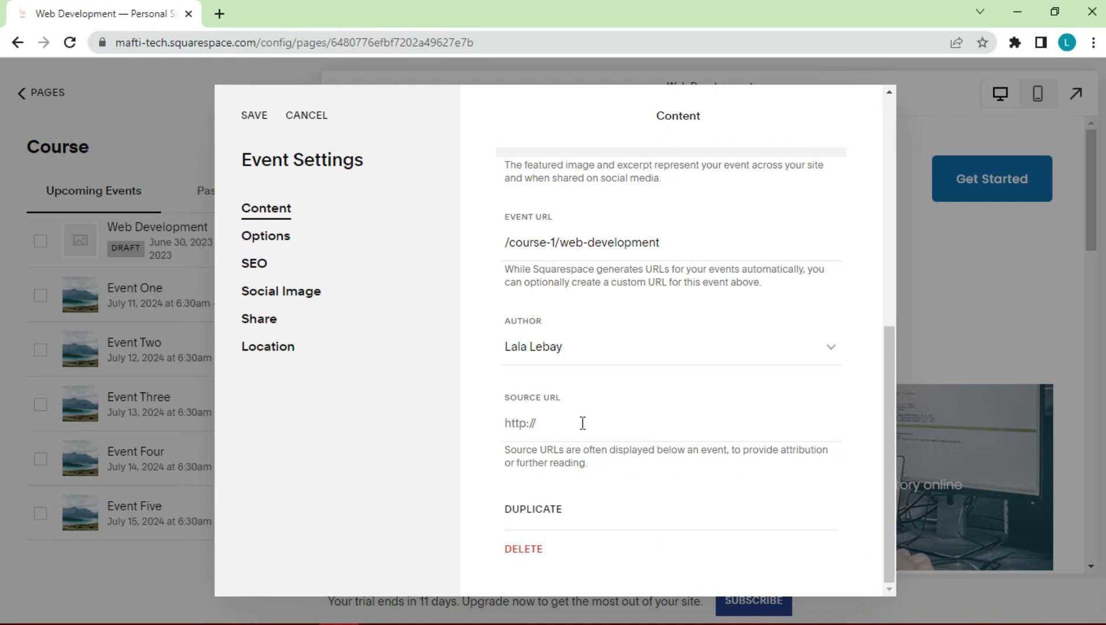
- Set the event's status to Published with a publish time of 7:47 PM
left_click(280, 242)
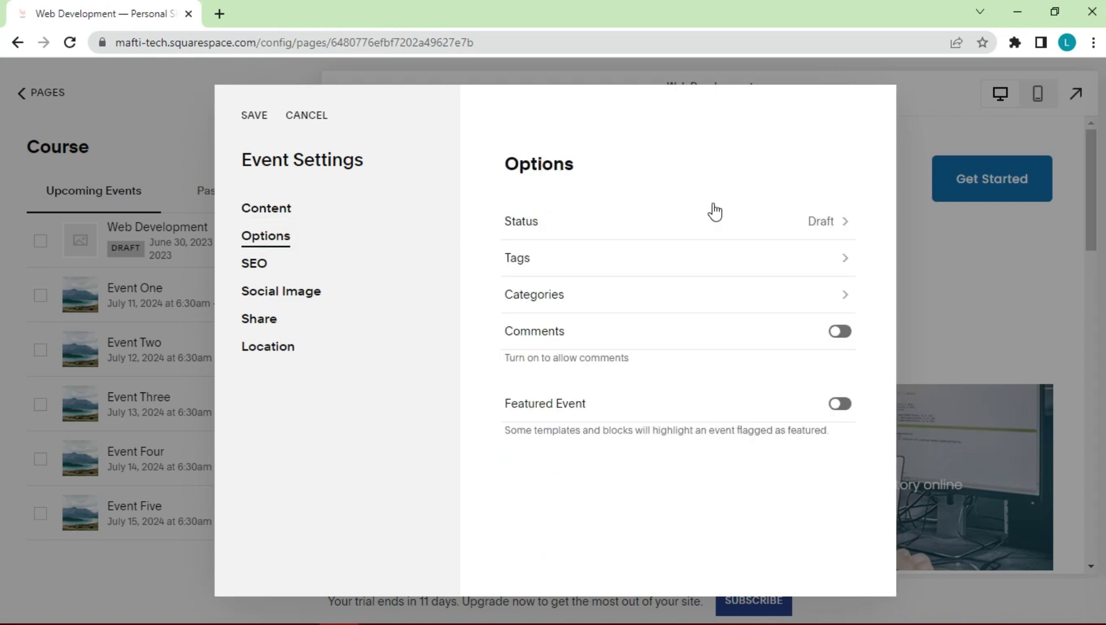
left_click(825, 223)
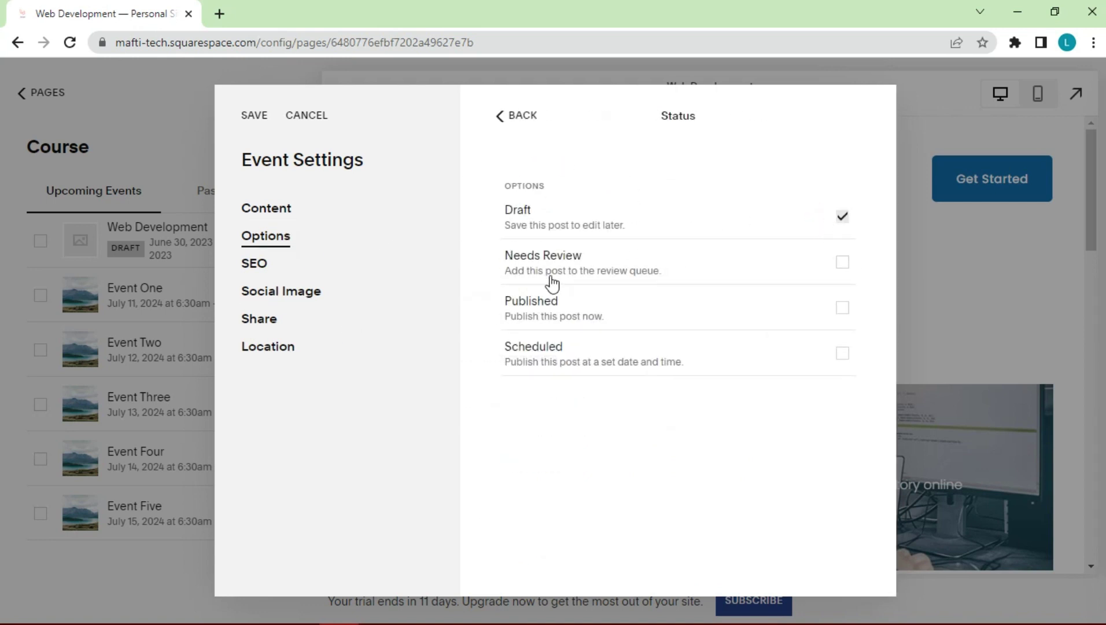
left_click(842, 310)
scroll(842, 347, "down", 3)
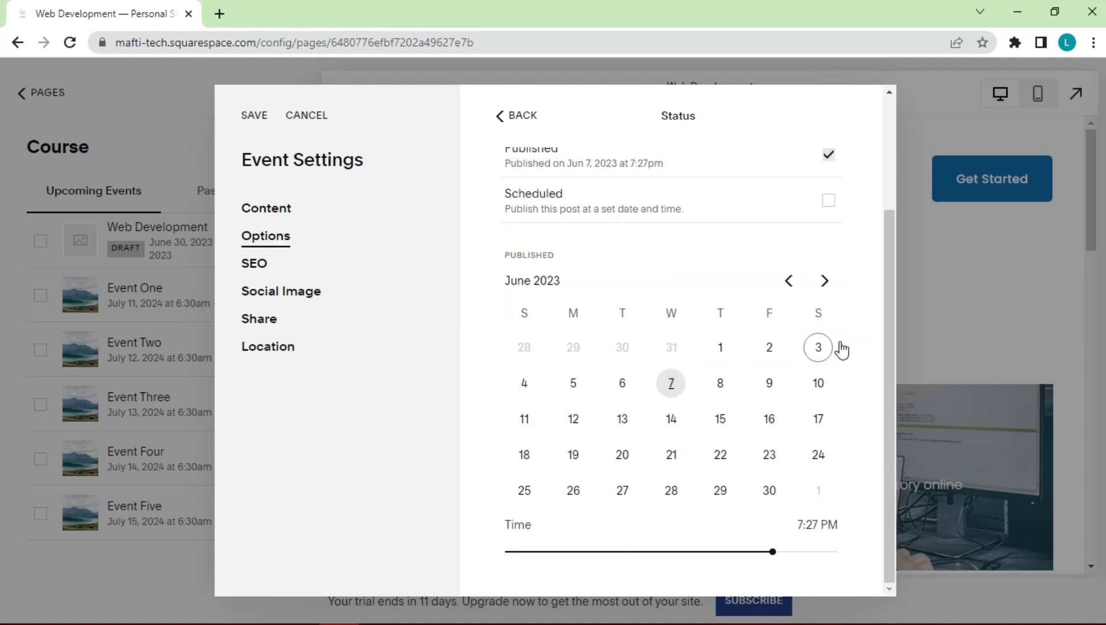
left_click_drag(773, 552, 778, 551)
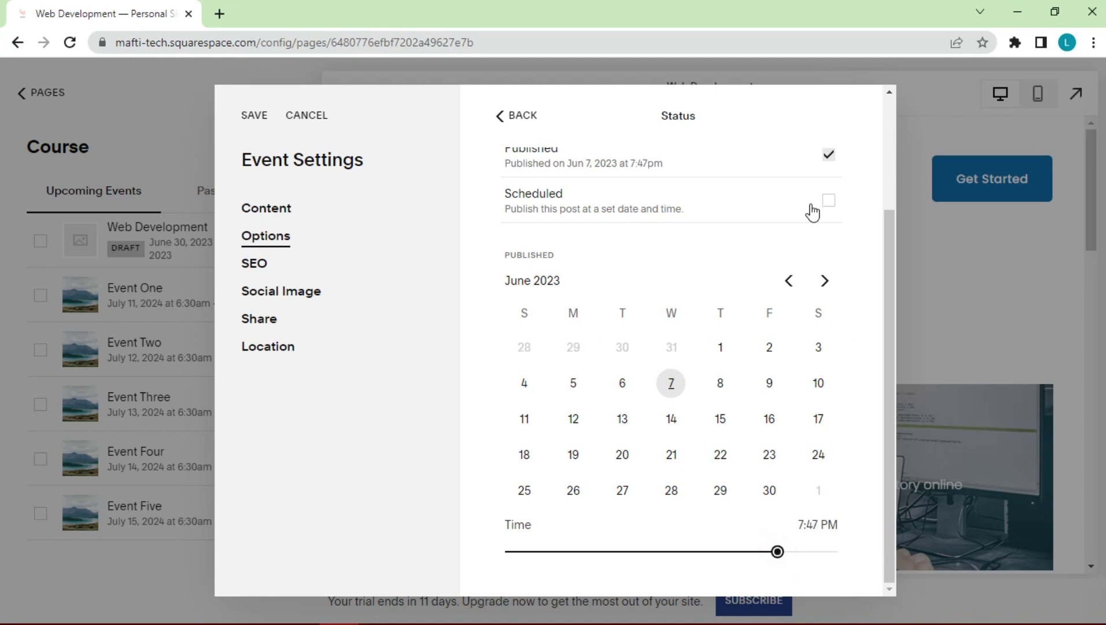
scroll(822, 428, "up", 3)
left_click(518, 119)
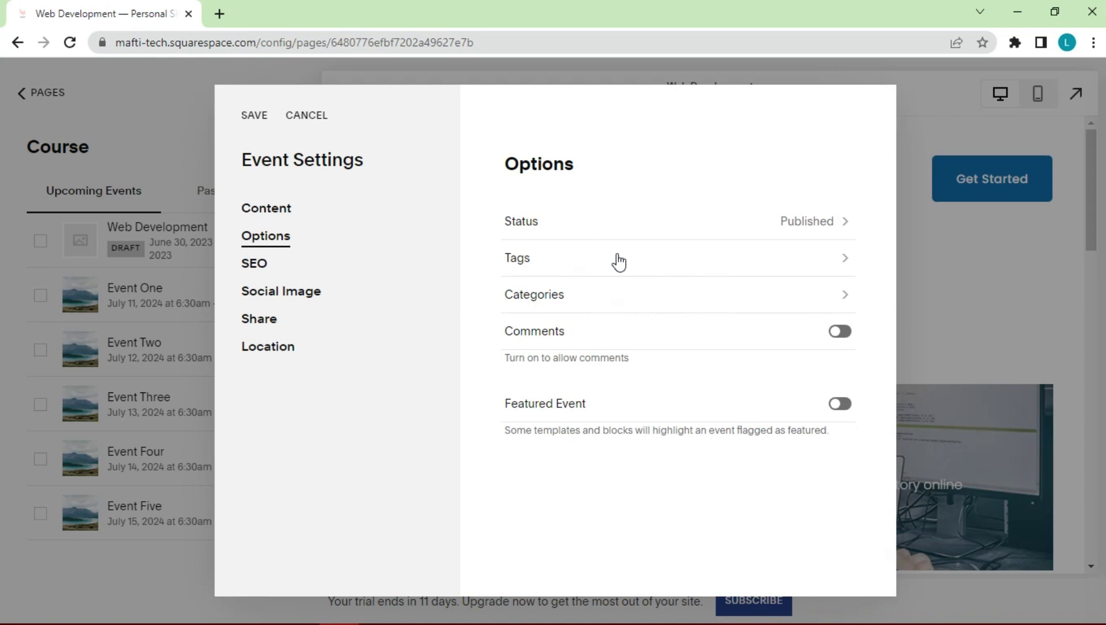
- Tag the event with 'web' and 'laravel'
left_click(613, 267)
type("web")
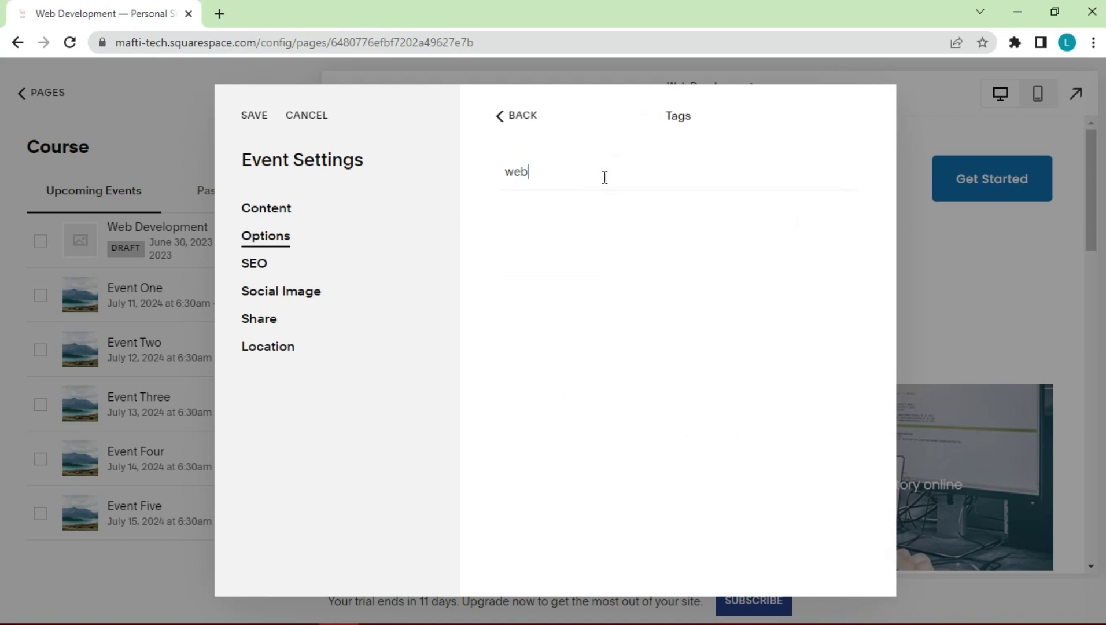
key("Return")
type("laravel")
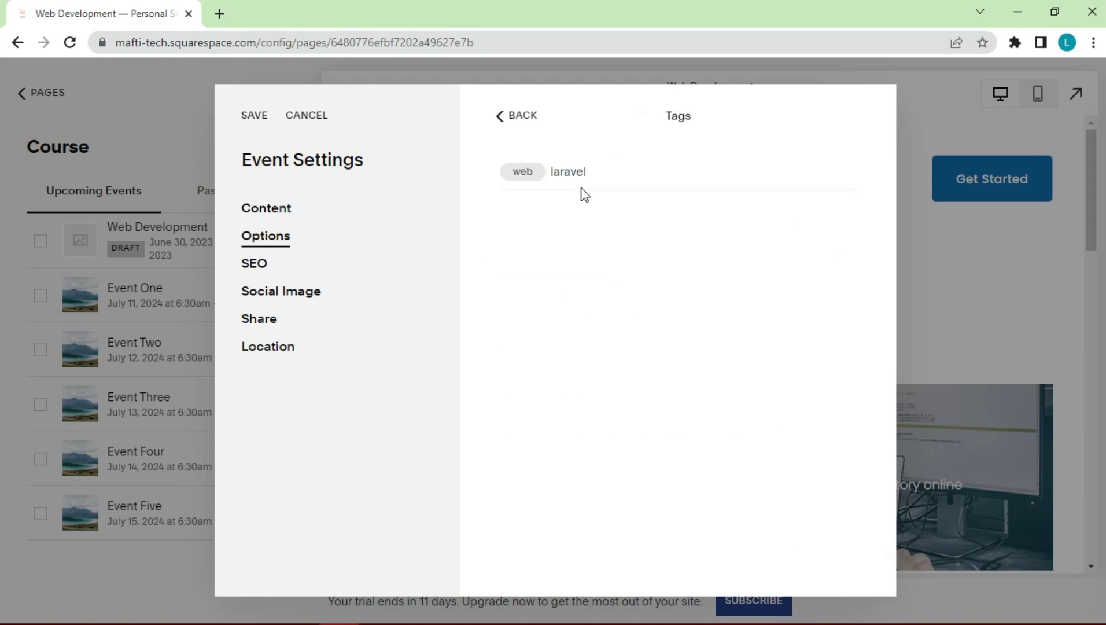
key("Return")
left_click(524, 132)
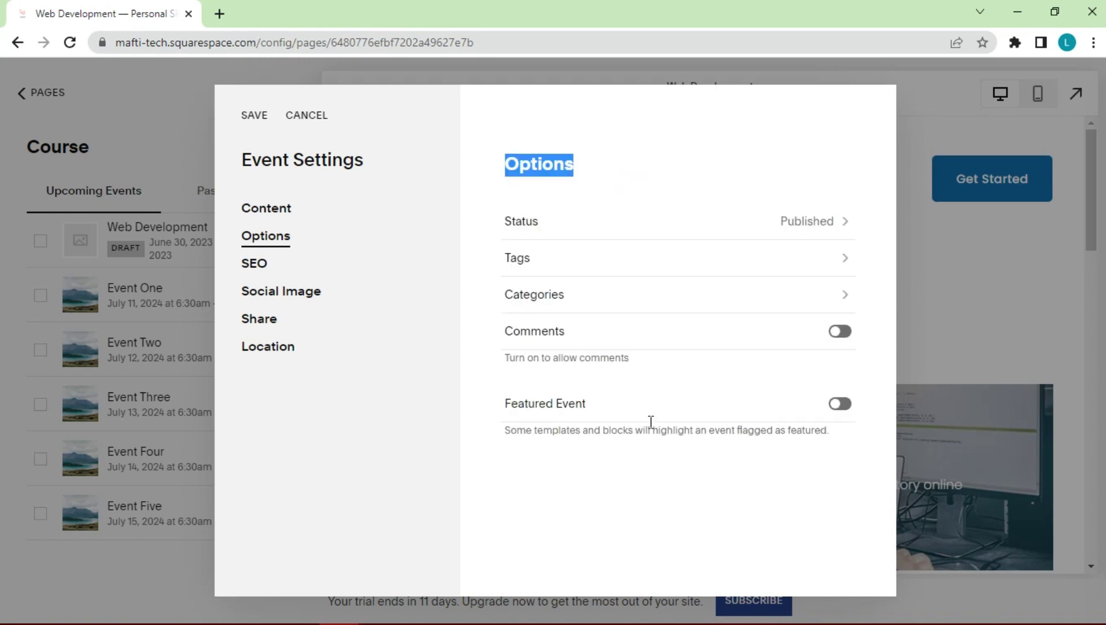
- Open the event's SEO settings and review the Web Development search result preview
left_click(255, 266)
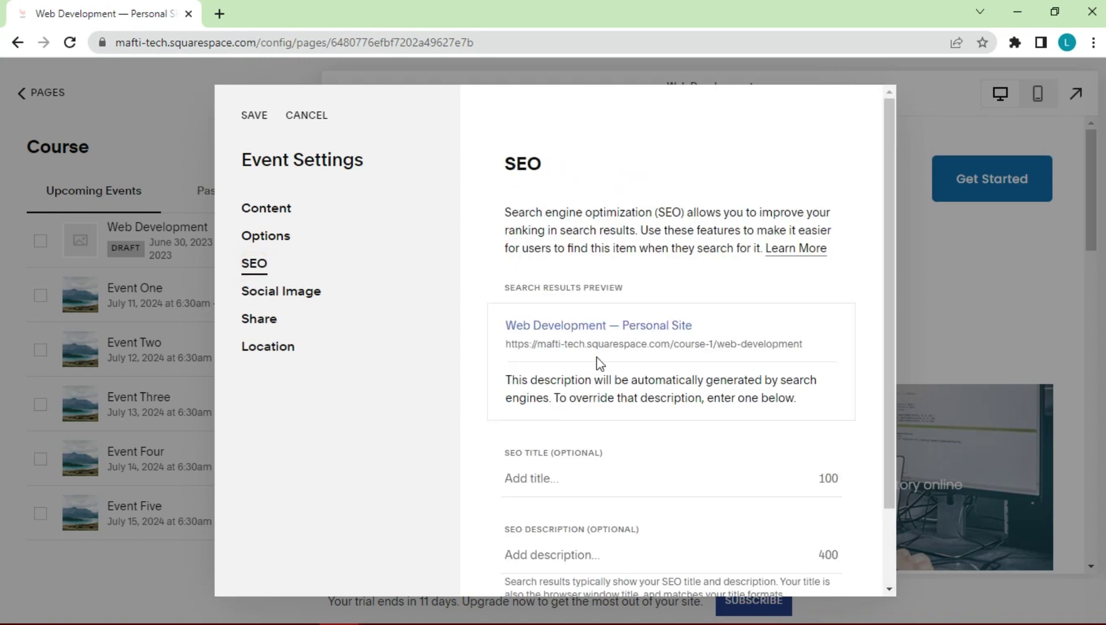
scroll(648, 323, "down", 2)
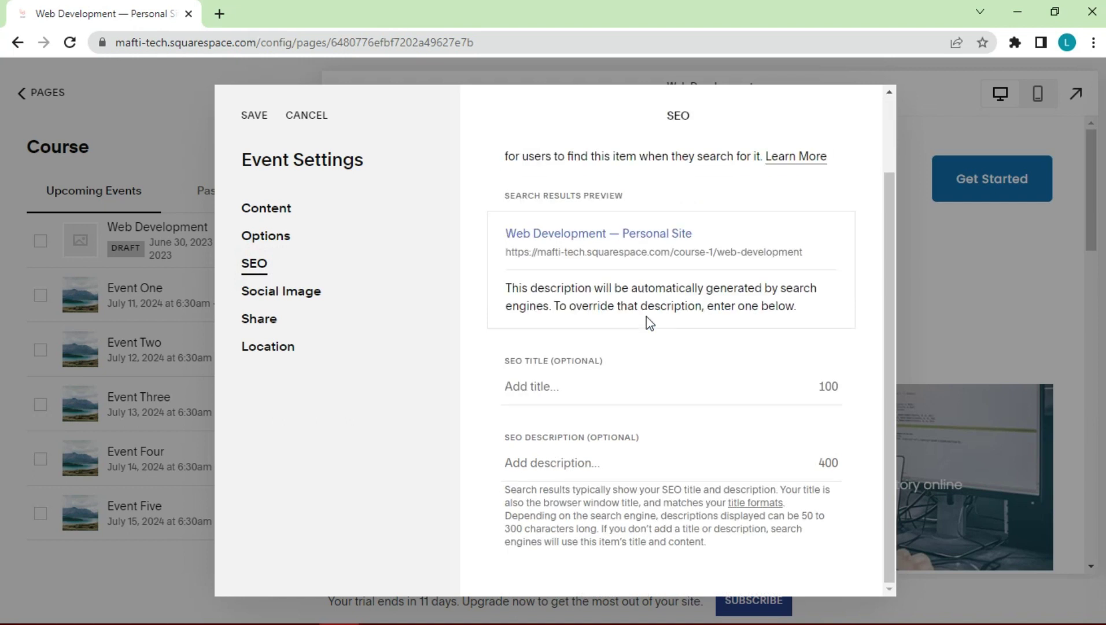
scroll(649, 322, "up", 2)
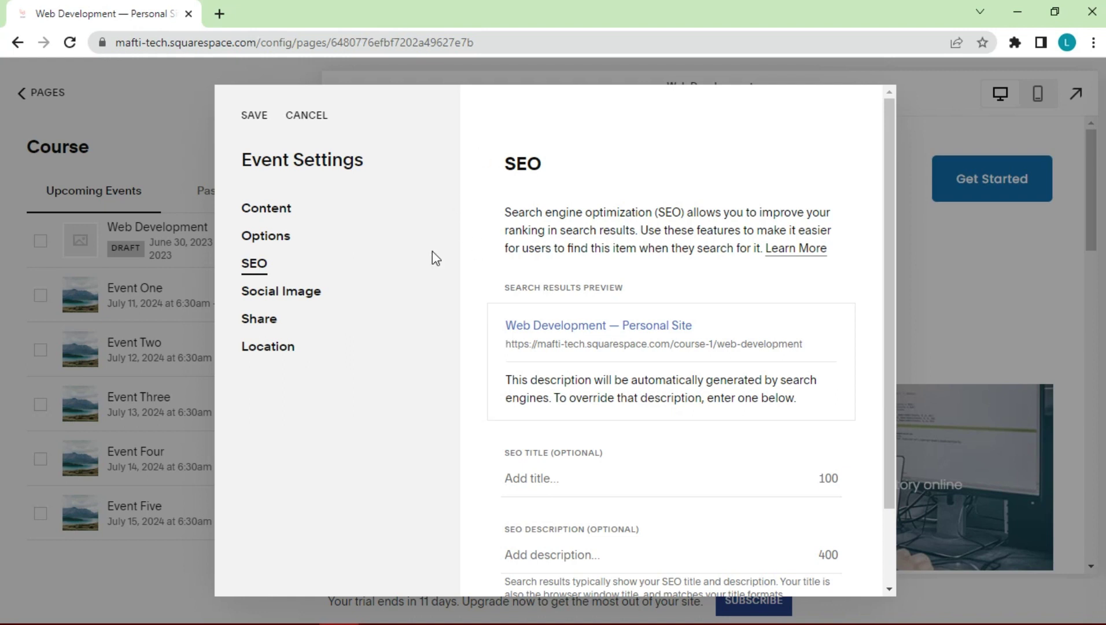
- Upload the 'web dev' picture from Downloads as the event's social sharing image
double_click(312, 297)
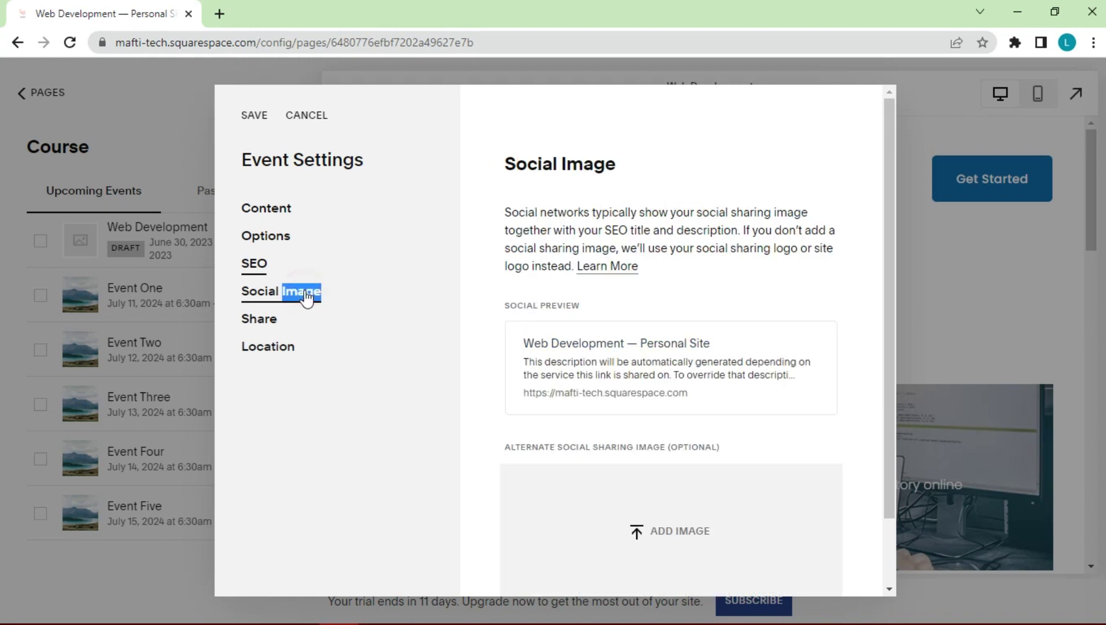
scroll(688, 361, "down", 2)
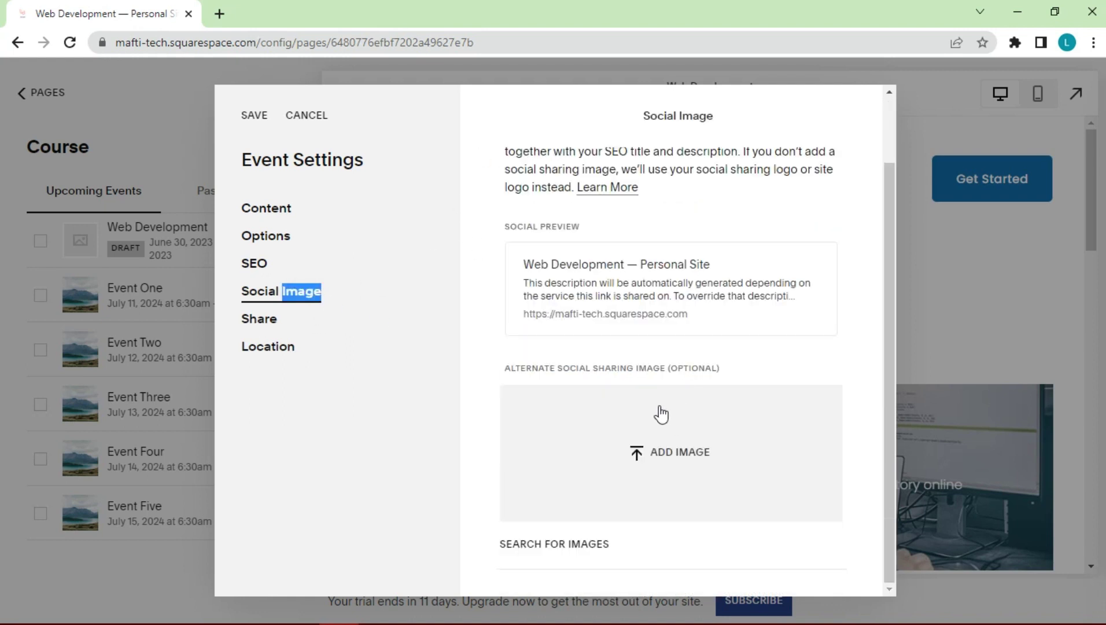
left_click(668, 457)
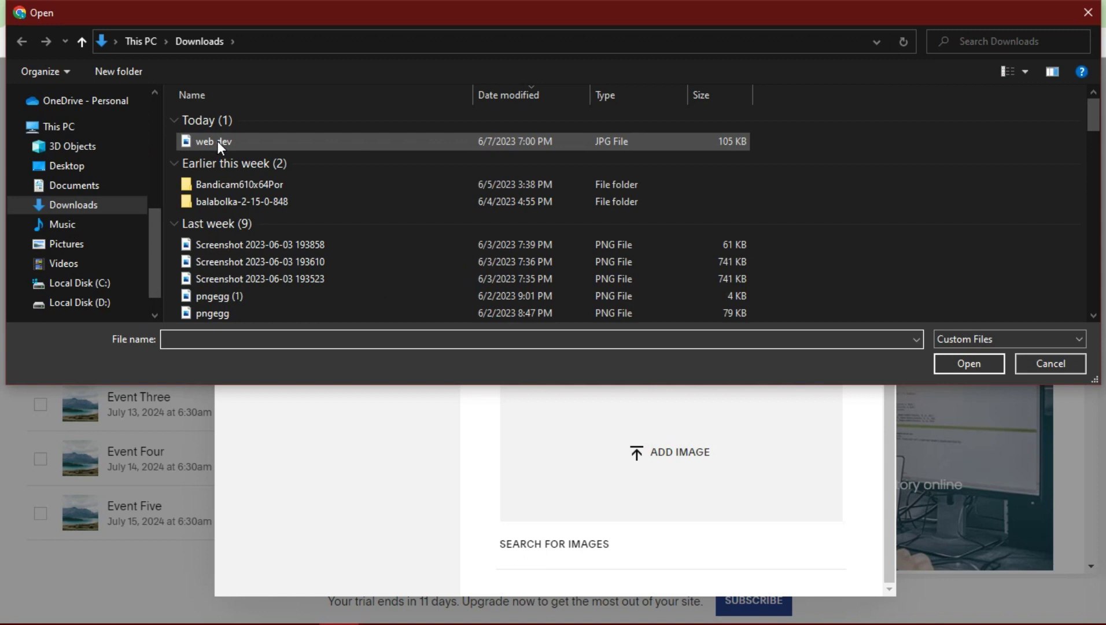
left_click(204, 144)
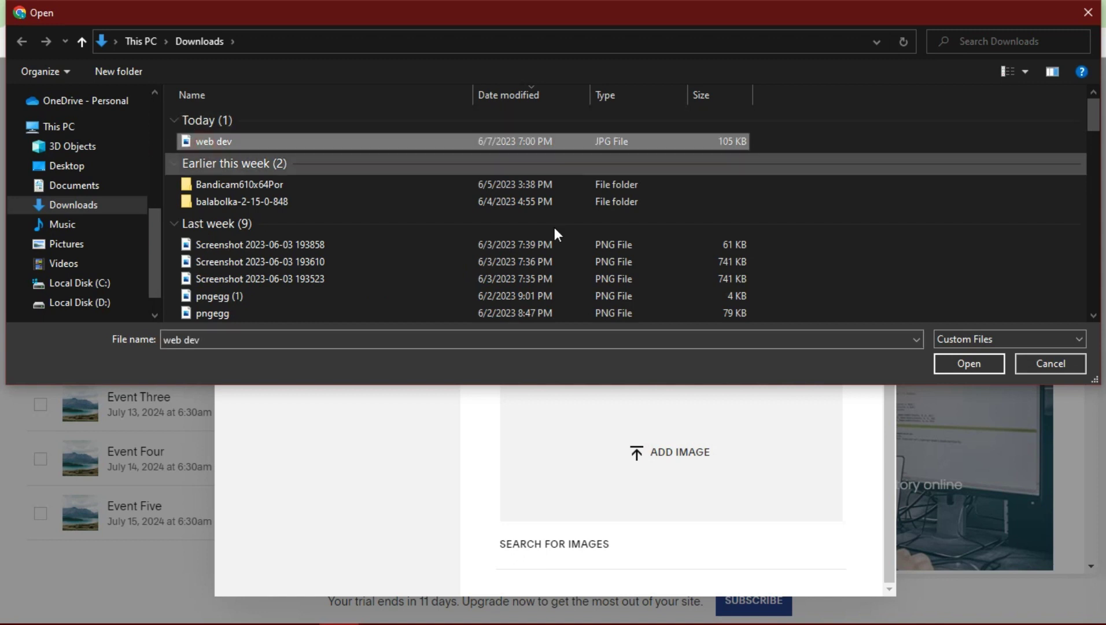
left_click(959, 365)
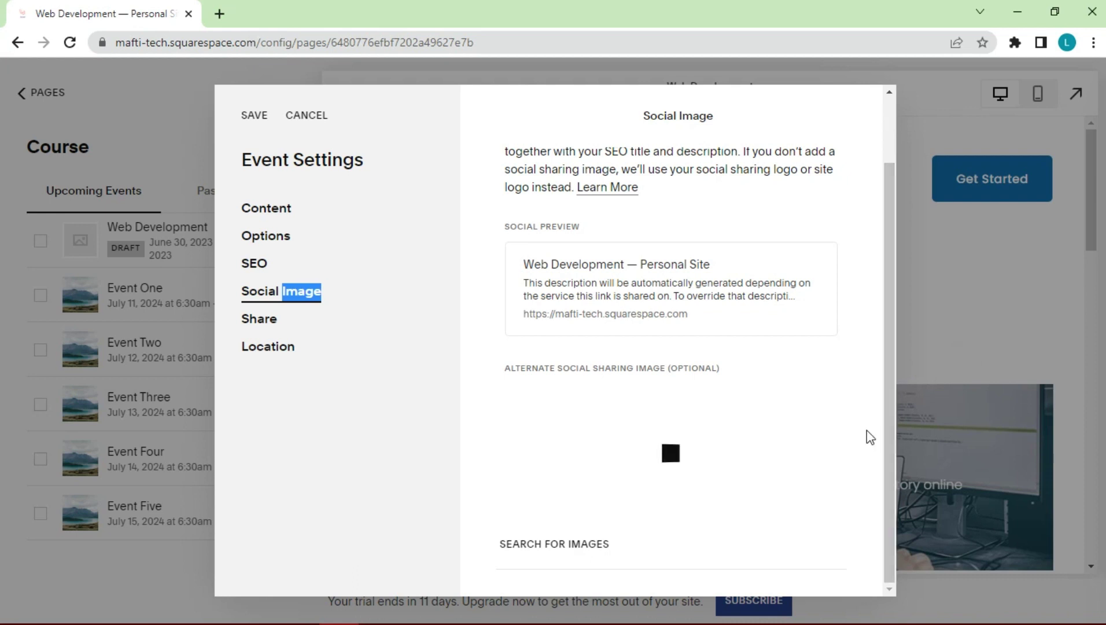
left_click(262, 323)
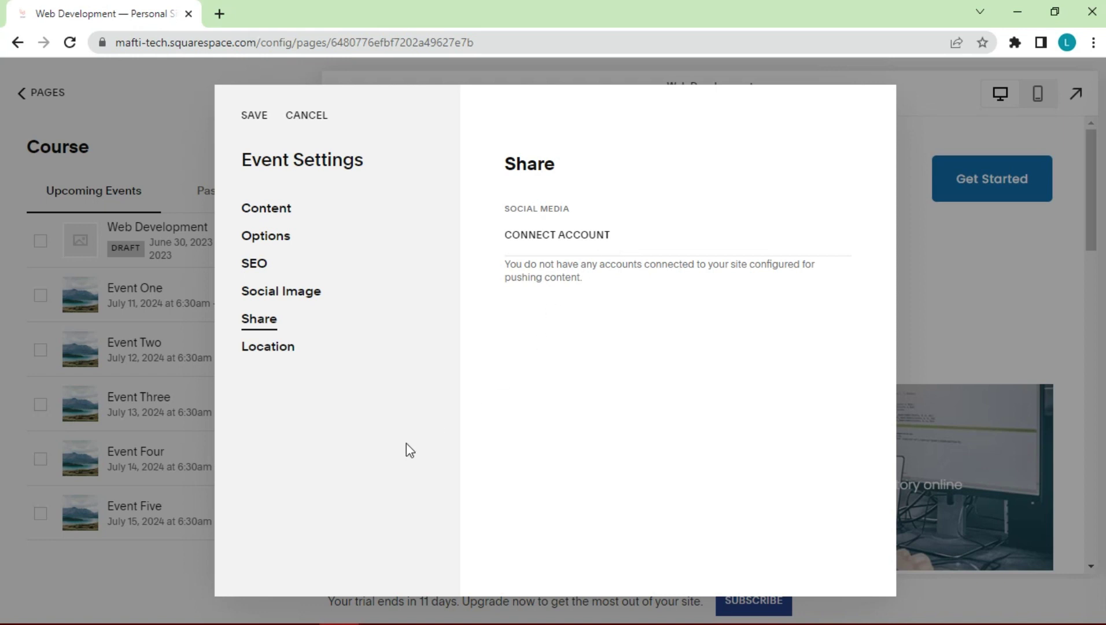
- Show the event's Location settings with blank address fields and a New York map
left_click(273, 354)
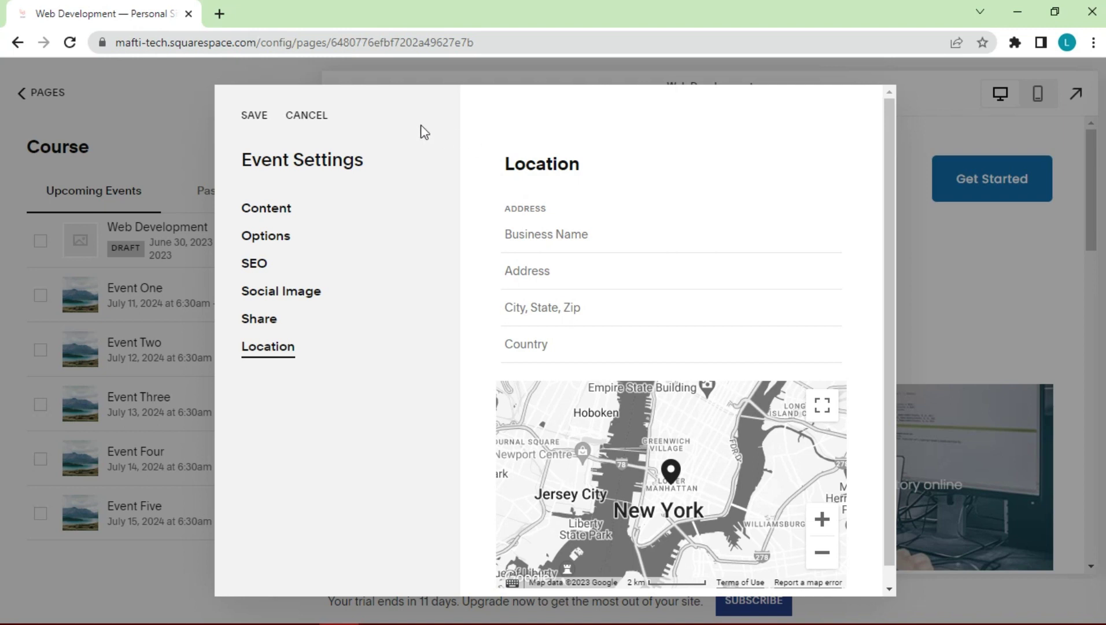
- Save the event, then replace the Course page's 'Upcoming events.' heading with 'Join My Online Courses'
left_click(255, 116)
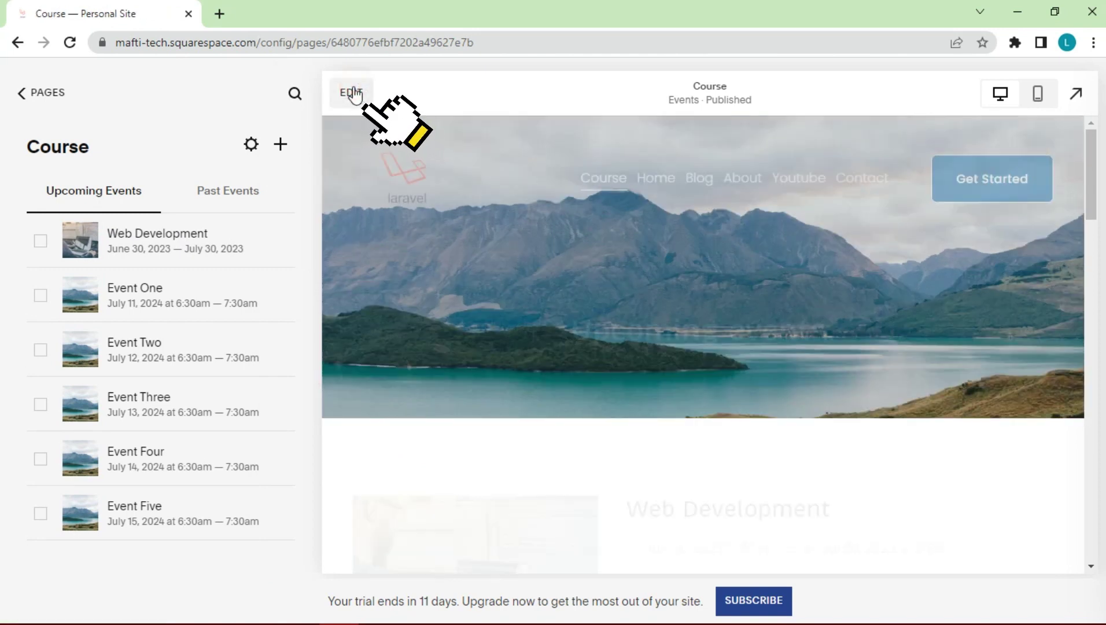
left_click(353, 93)
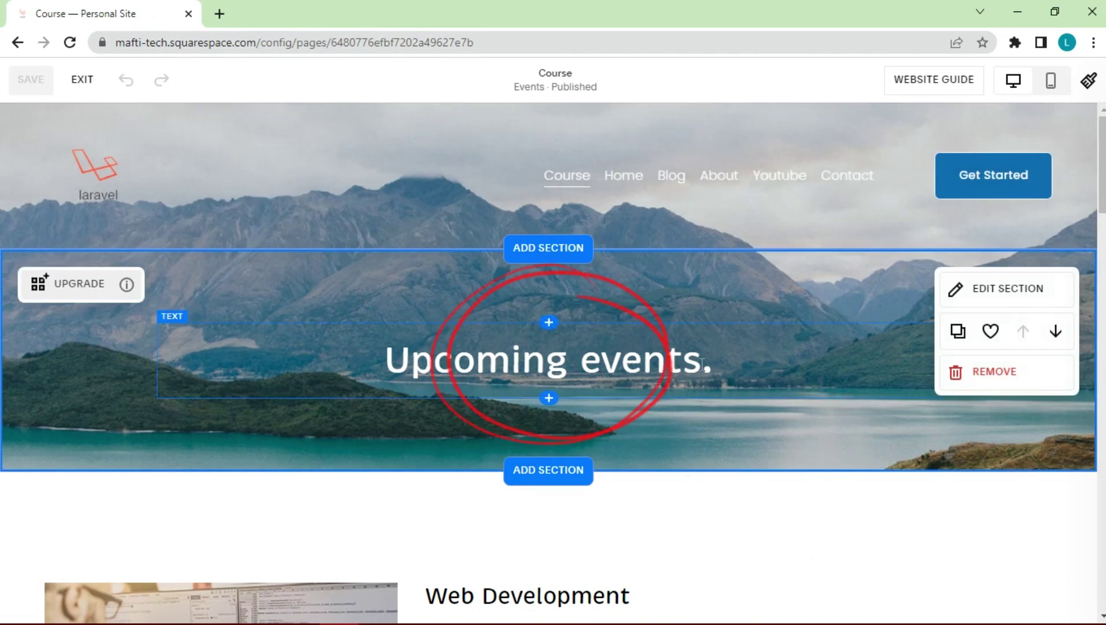
left_click_drag(701, 363, 387, 364)
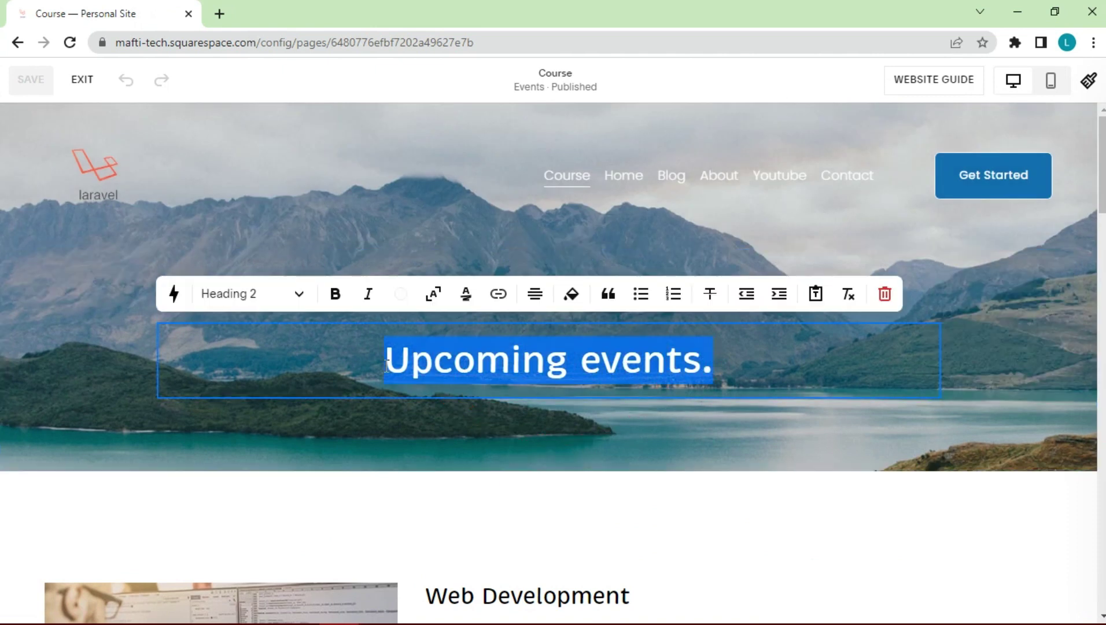
type("Joi")
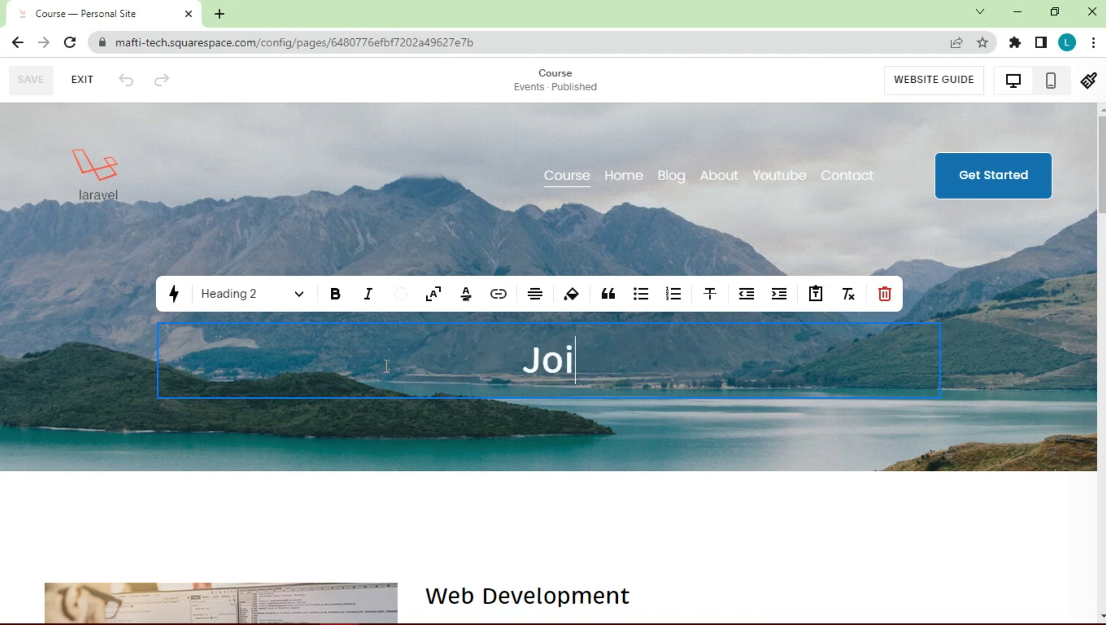
type("n My Online Courses")
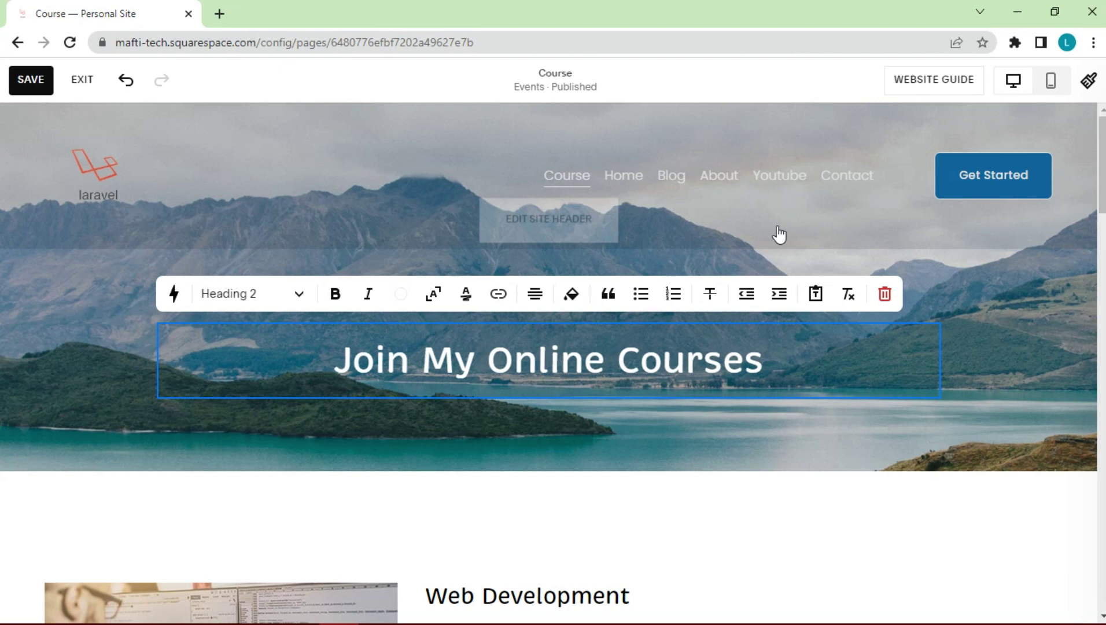
- Choose to replace the header section's background image from the image library
left_click(1007, 298)
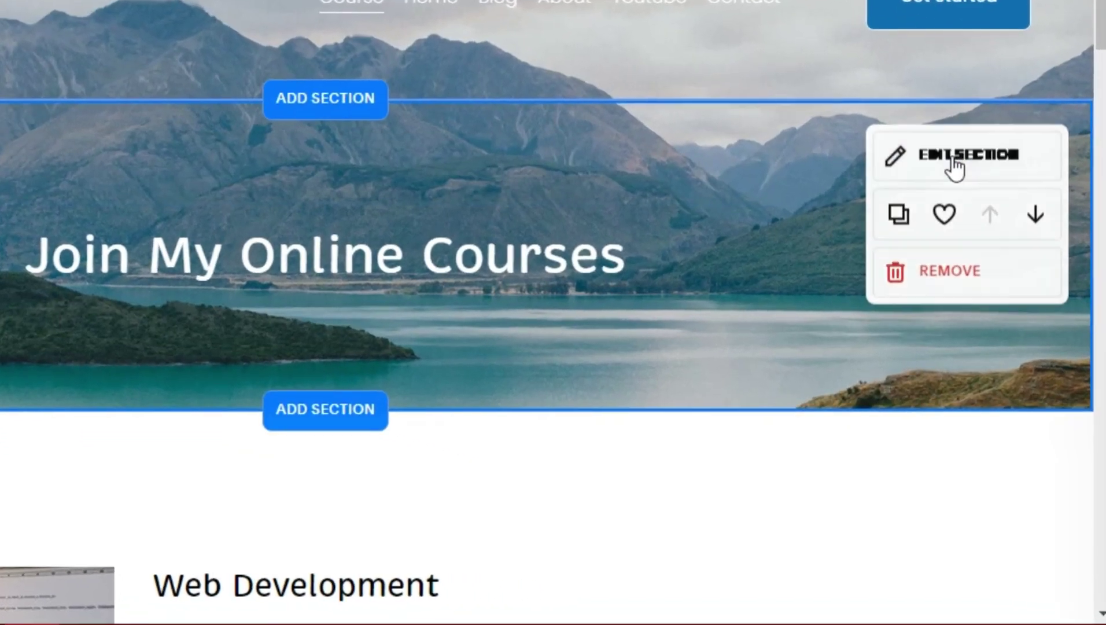
left_click(955, 168)
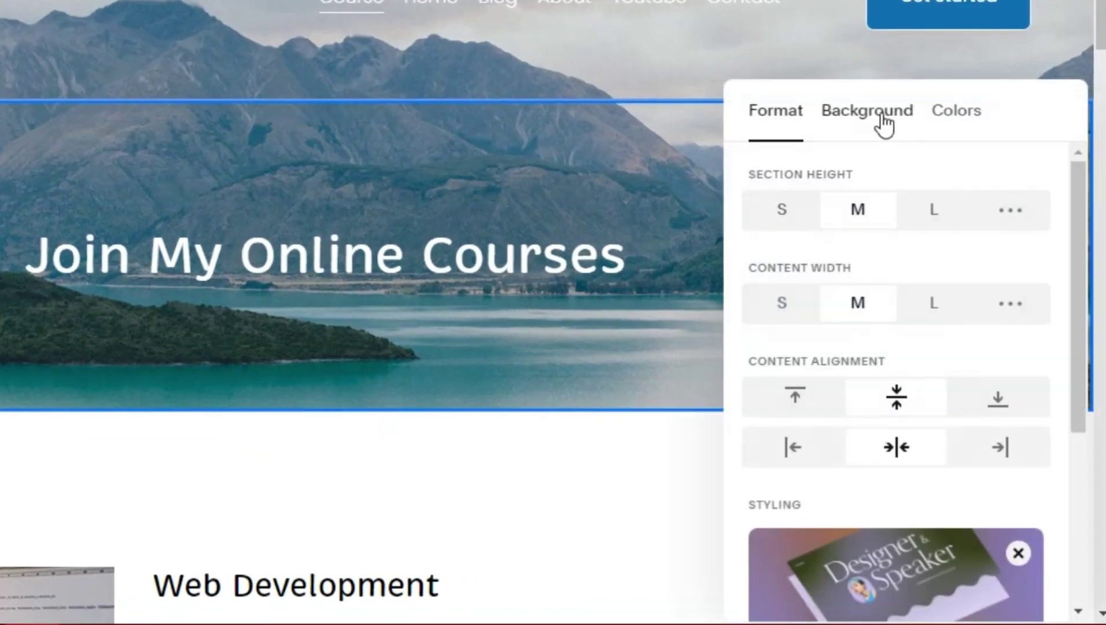
left_click(880, 116)
scroll(894, 301, "down", 2)
scroll(891, 291, "up", 2)
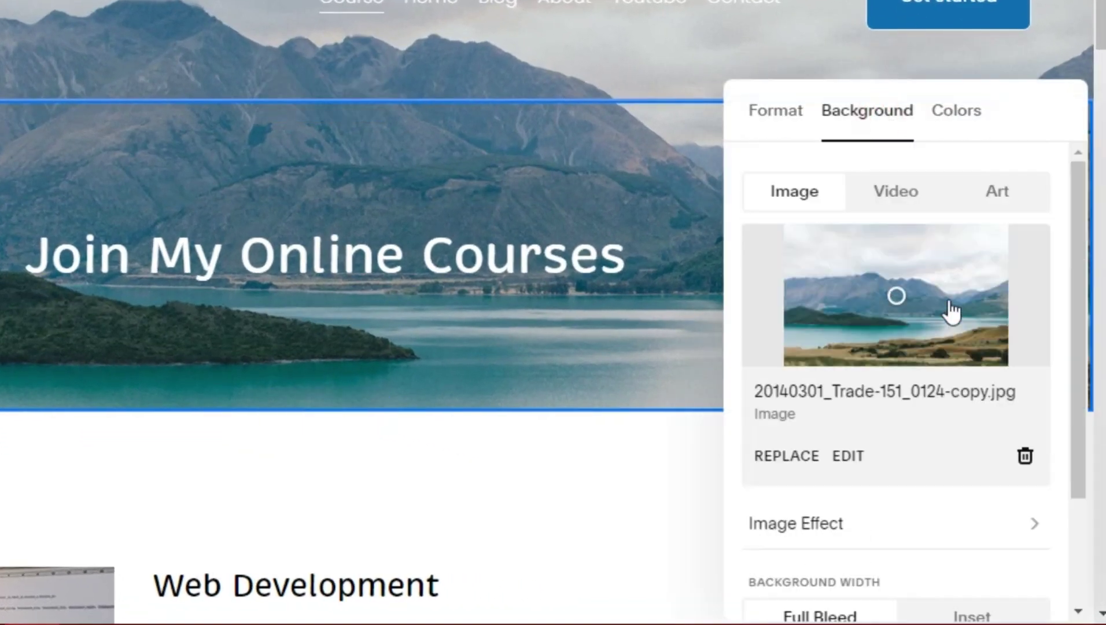
left_click(803, 458)
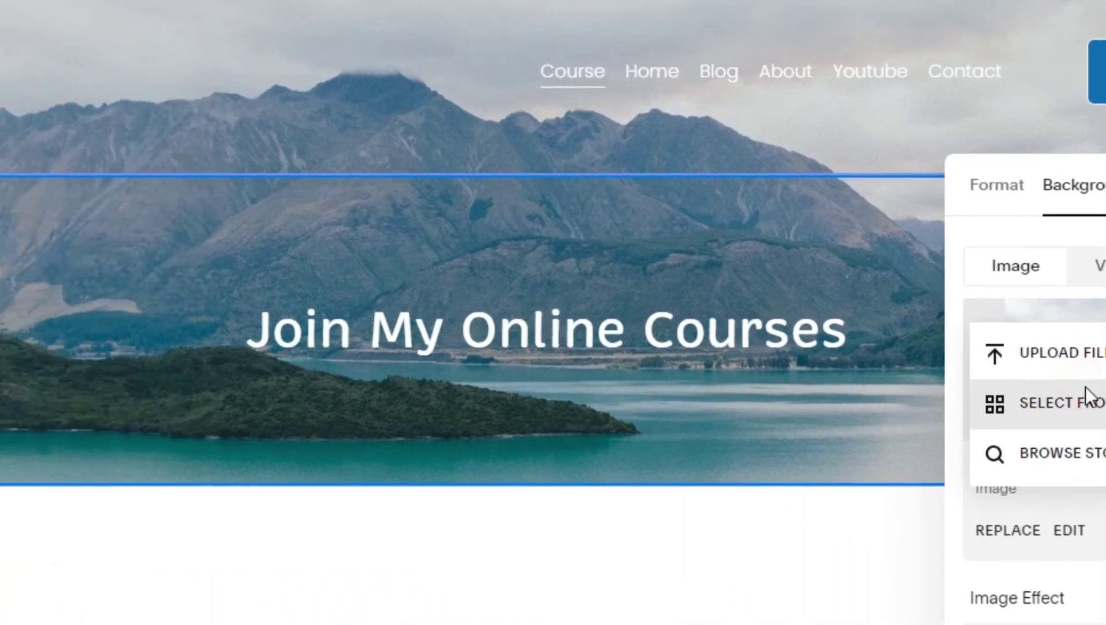
left_click(1088, 398)
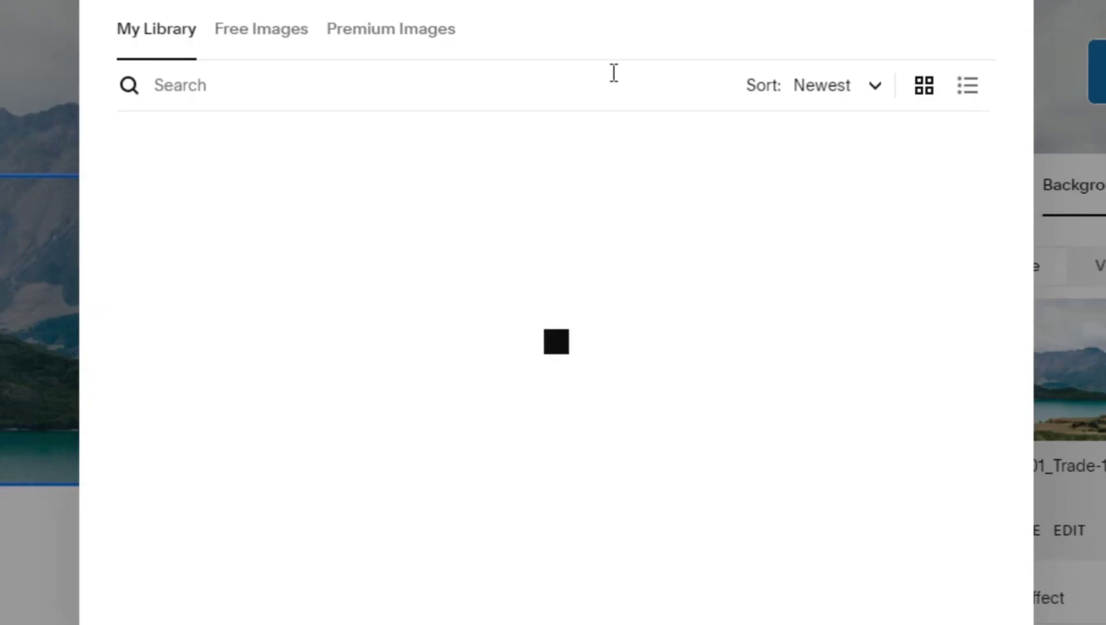
- Search free images for 'tech' and set the code-on-laptop photo as the header background
left_click(249, 33)
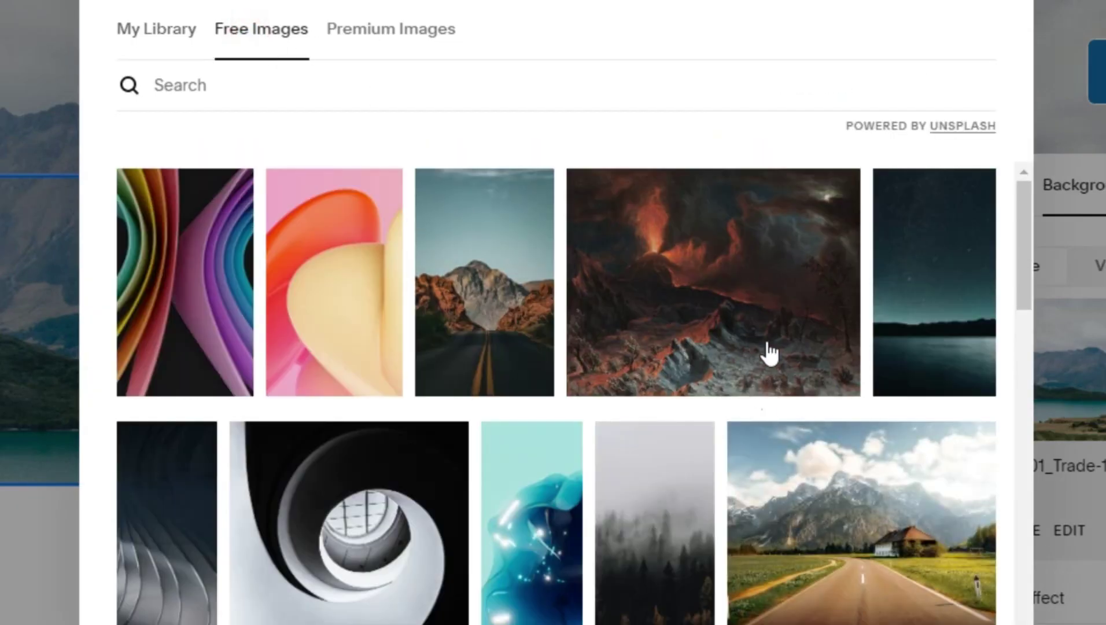
scroll(767, 351, "down", 10)
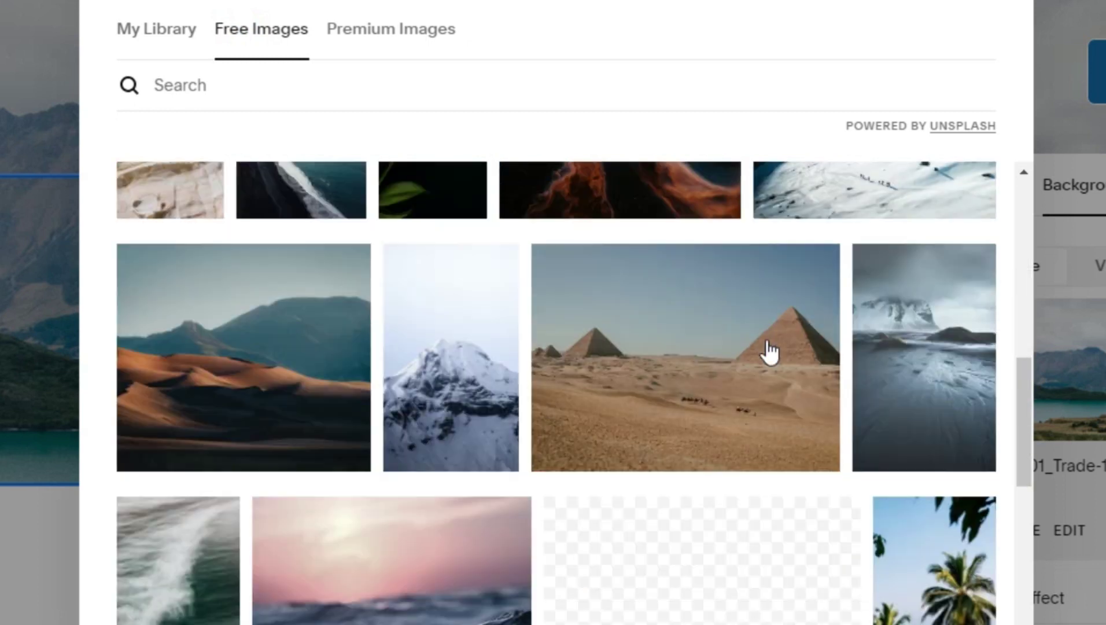
left_click(434, 91)
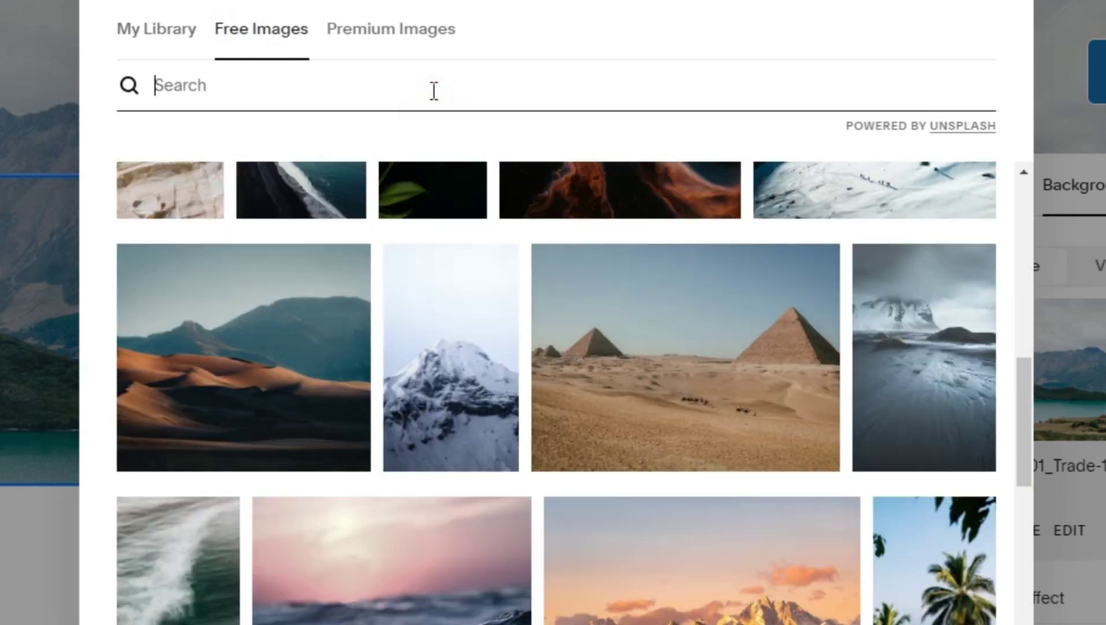
type("tech")
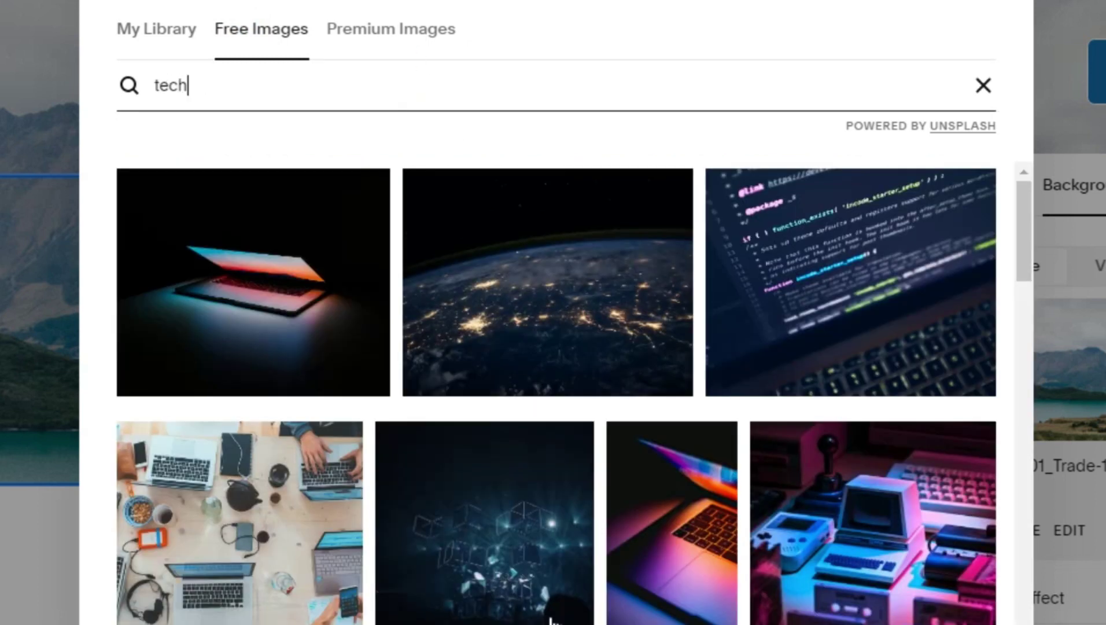
left_click(821, 269)
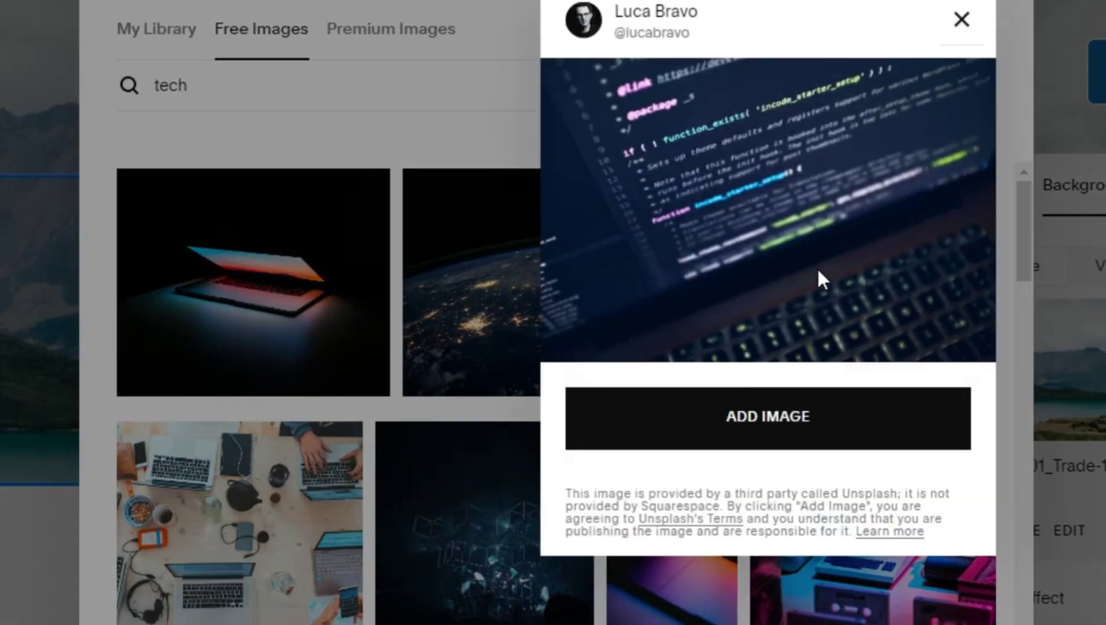
left_click(776, 414)
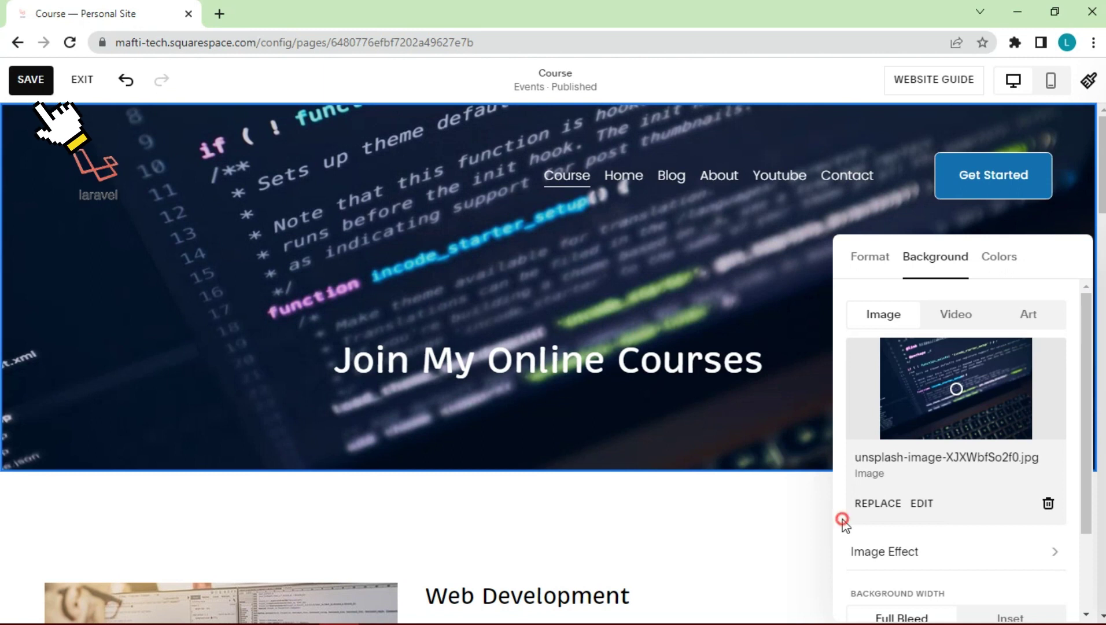
left_click(805, 517)
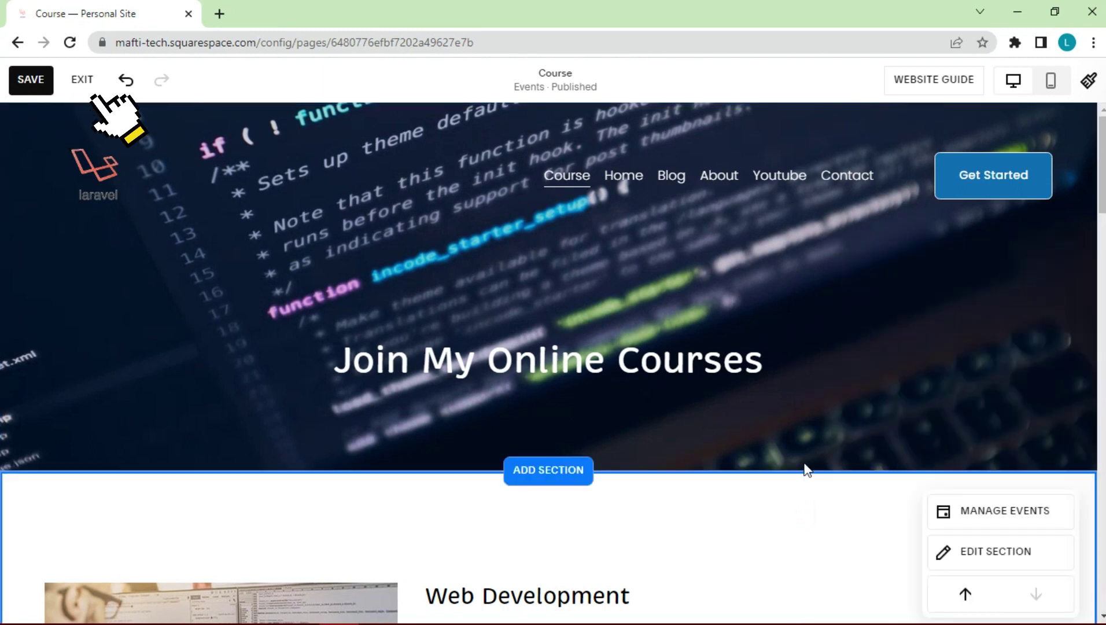
- Change the Course page's URL slug from /course-1 to /course
left_click(80, 81)
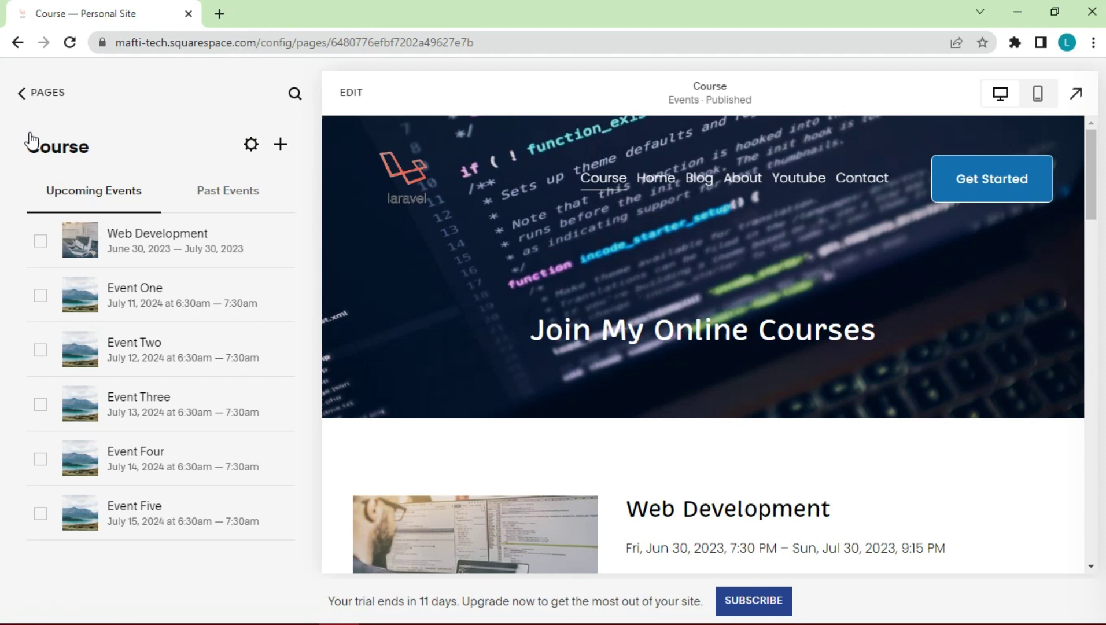
left_click(251, 146)
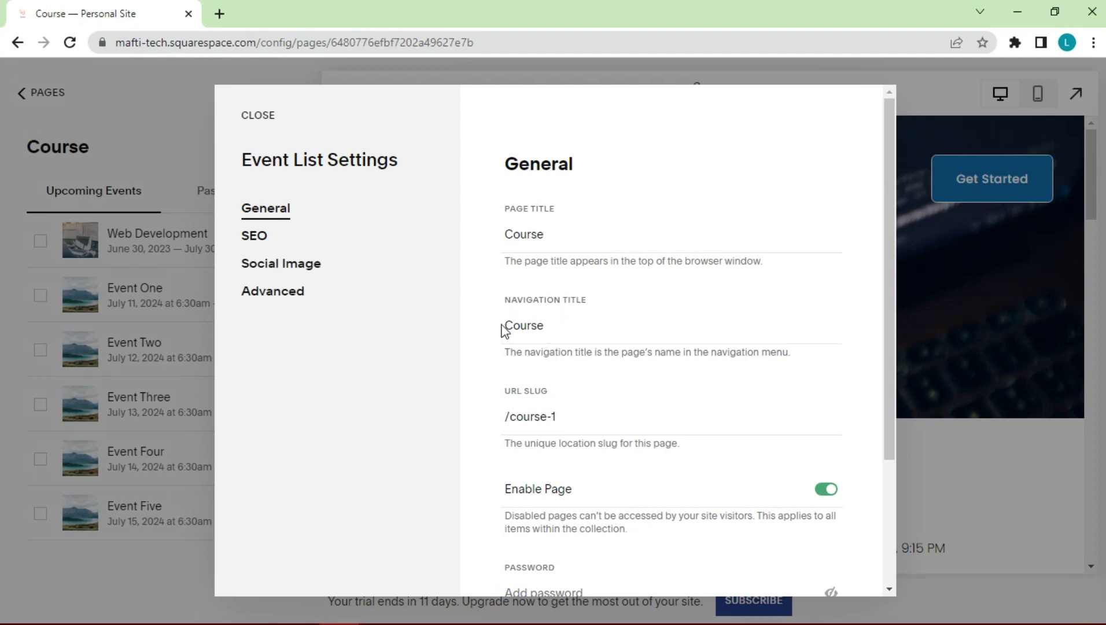
double_click(558, 418)
key("BackSpace")
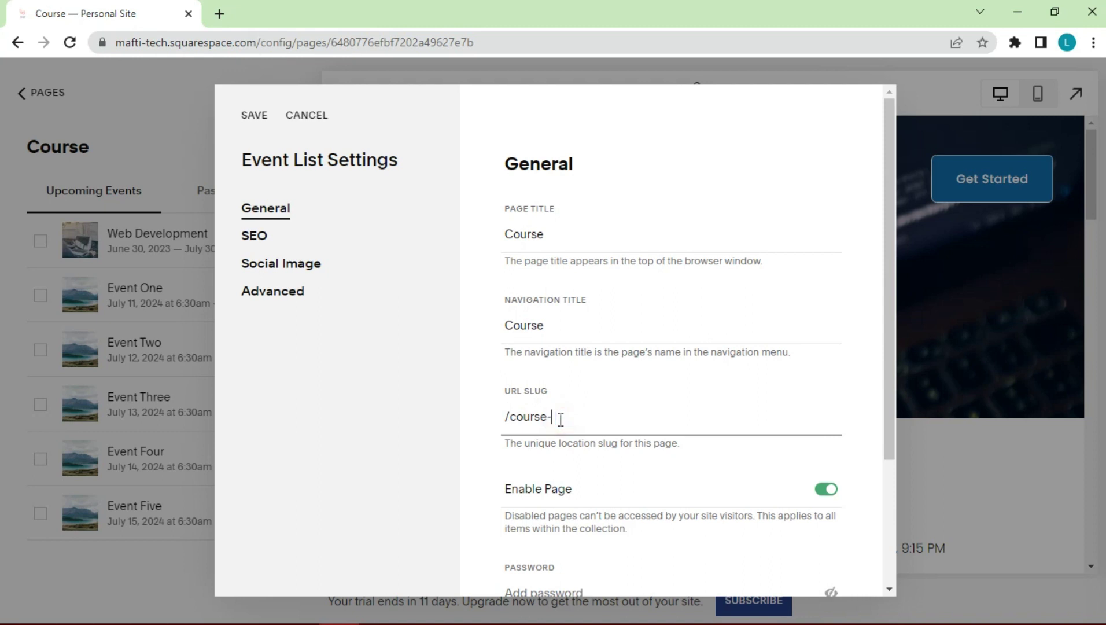
scroll(573, 425, "down", 1)
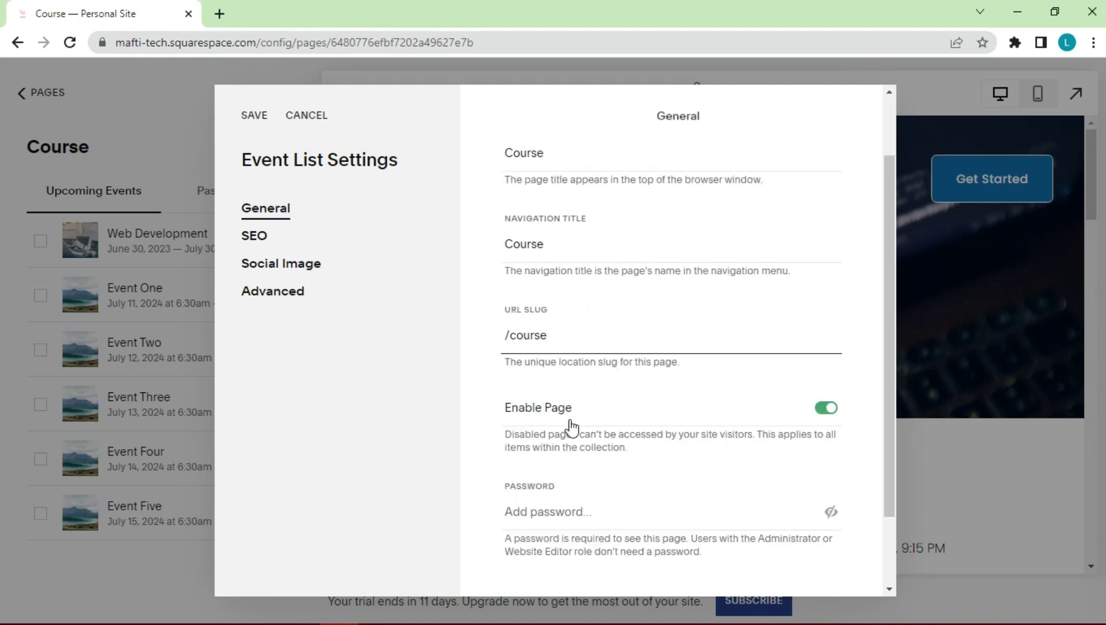
scroll(587, 428, "down", 1)
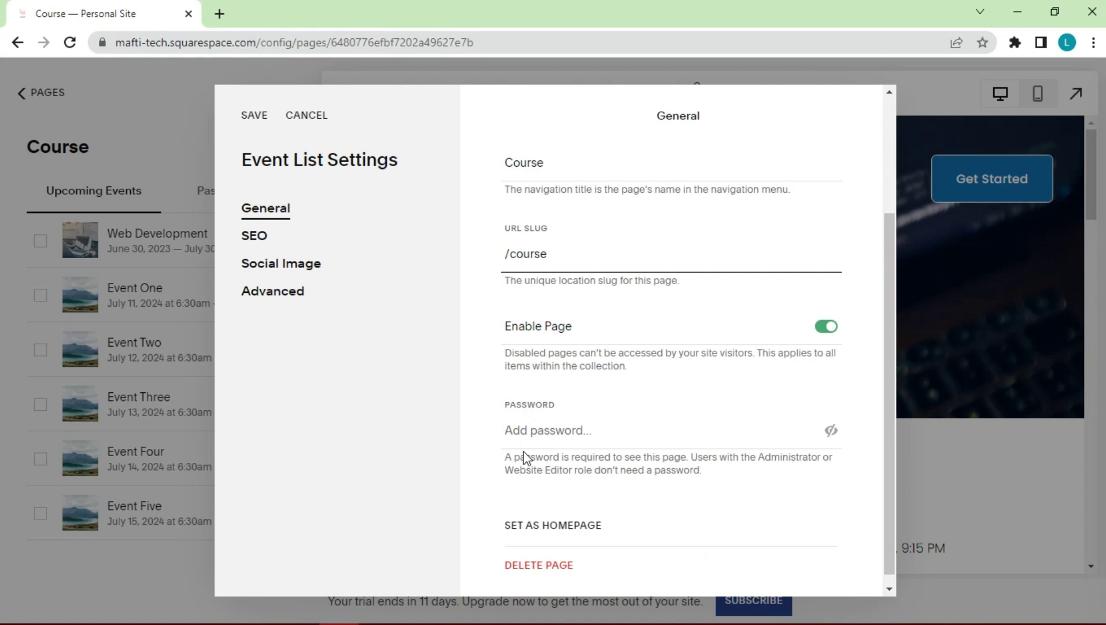
scroll(525, 457, "down", 1)
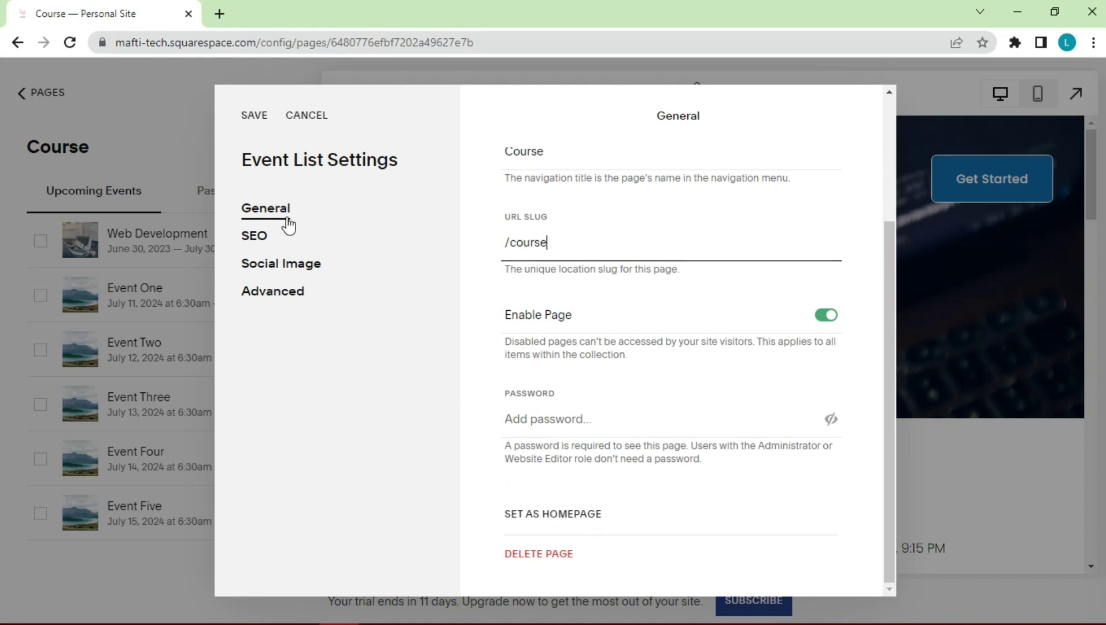
- Review the Course page's SEO, Social Image and Advanced settings
left_click(254, 236)
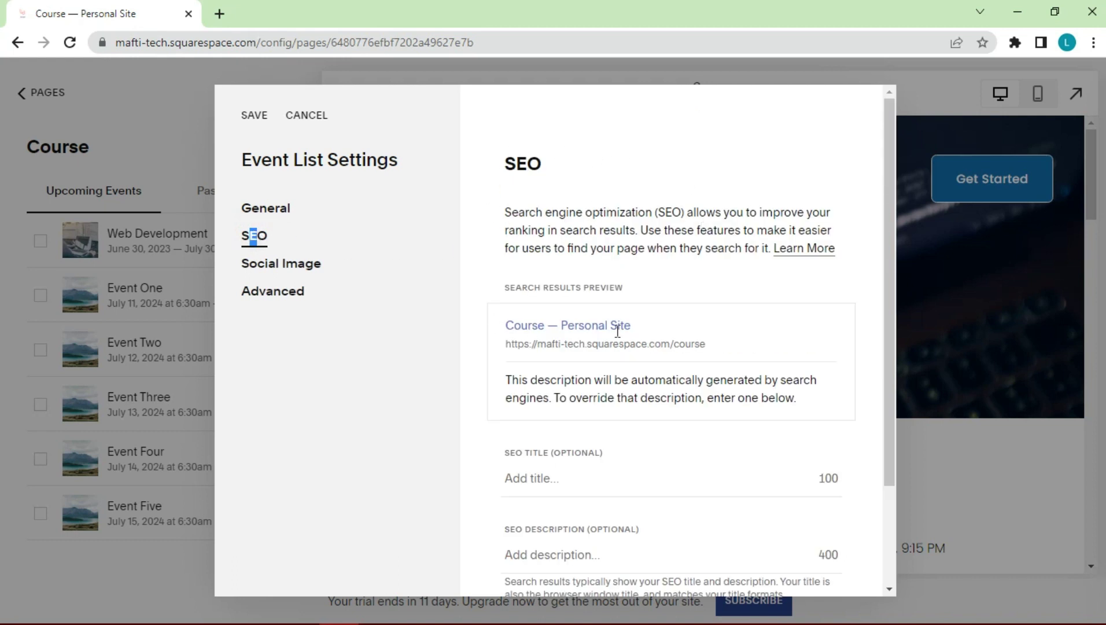
left_click(322, 265)
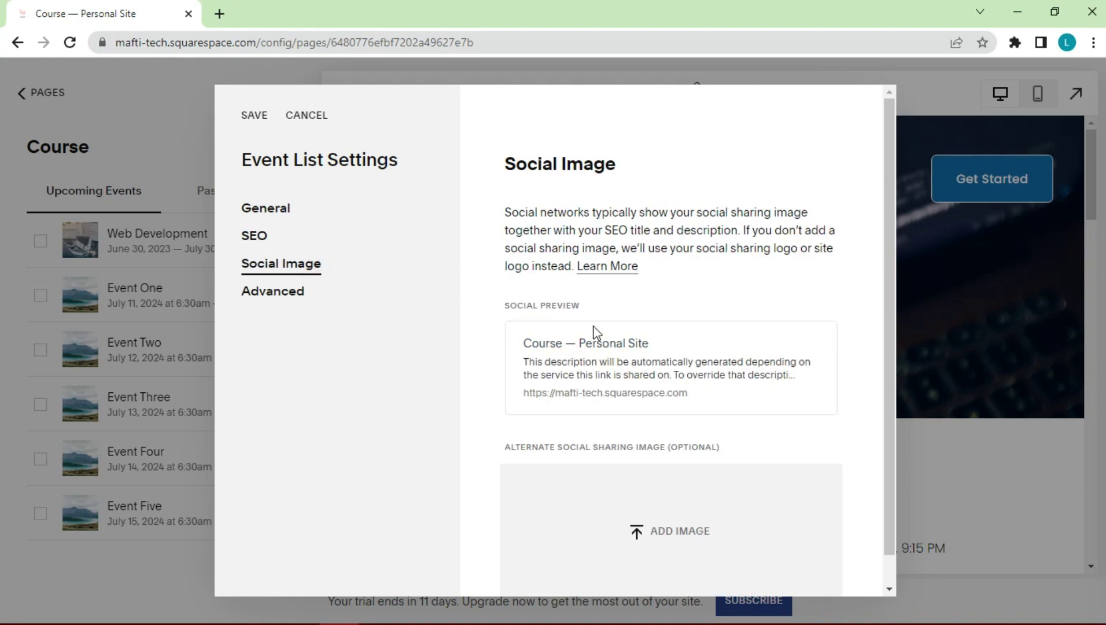
scroll(687, 413, "down", 1)
scroll(690, 447, "up", 1)
double_click(300, 292)
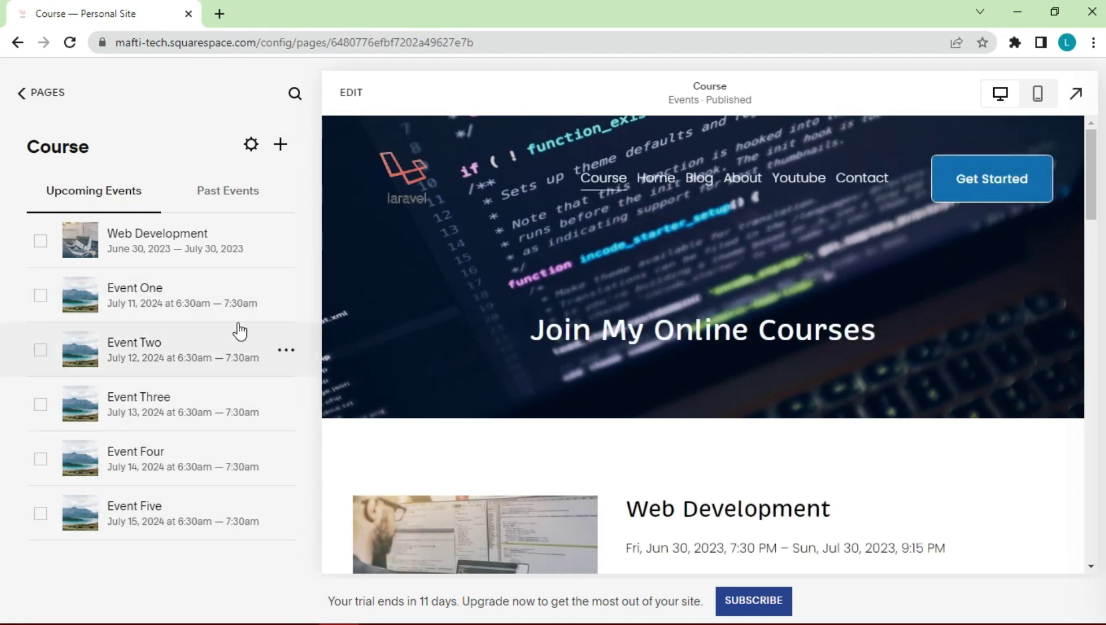
- Save the Course page changes in the editor
scroll(672, 520, "down", 1)
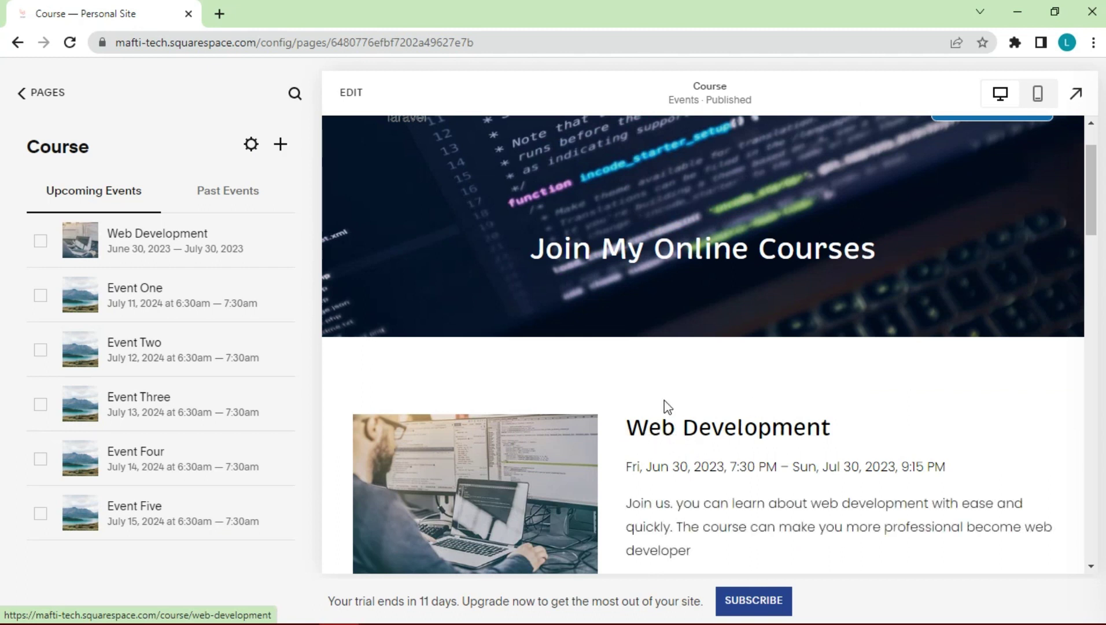
left_click(652, 429)
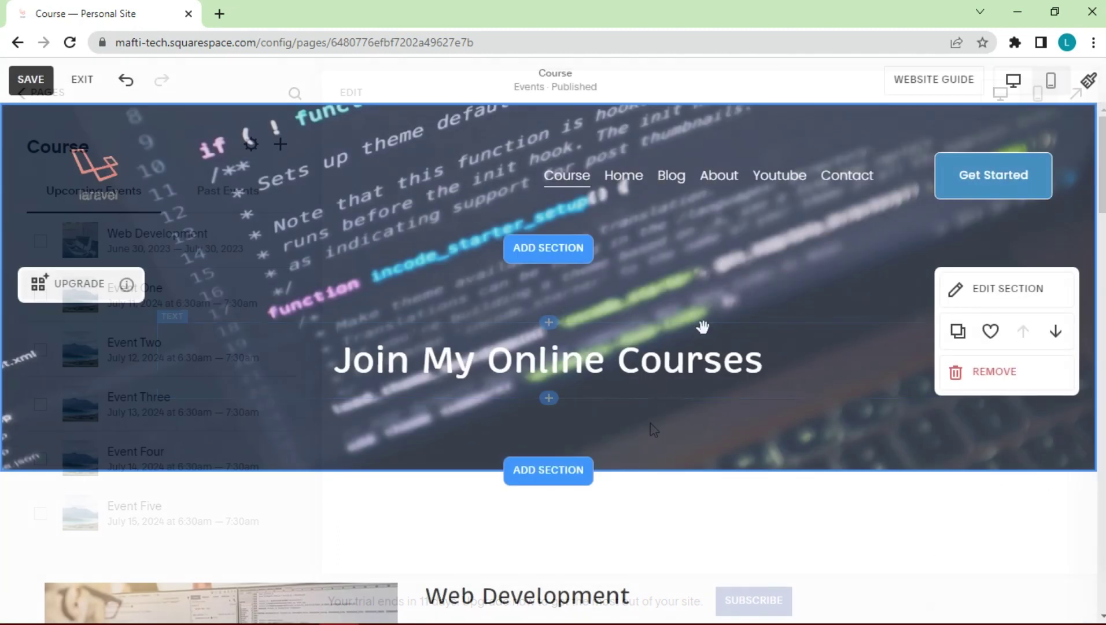
scroll(723, 405, "down", 3)
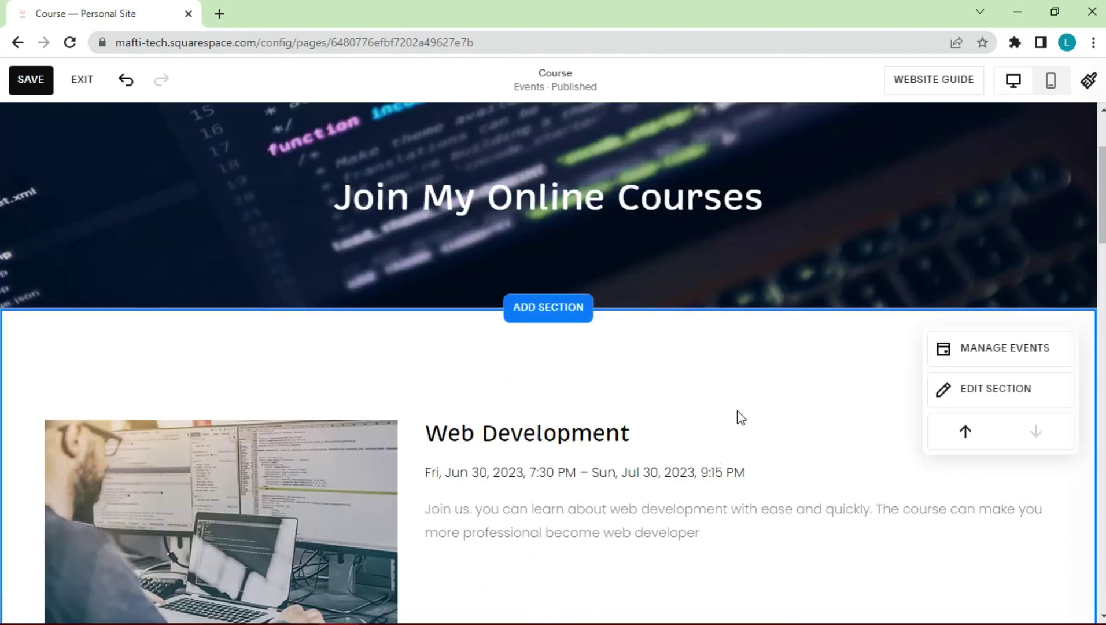
scroll(743, 417, "down", 6)
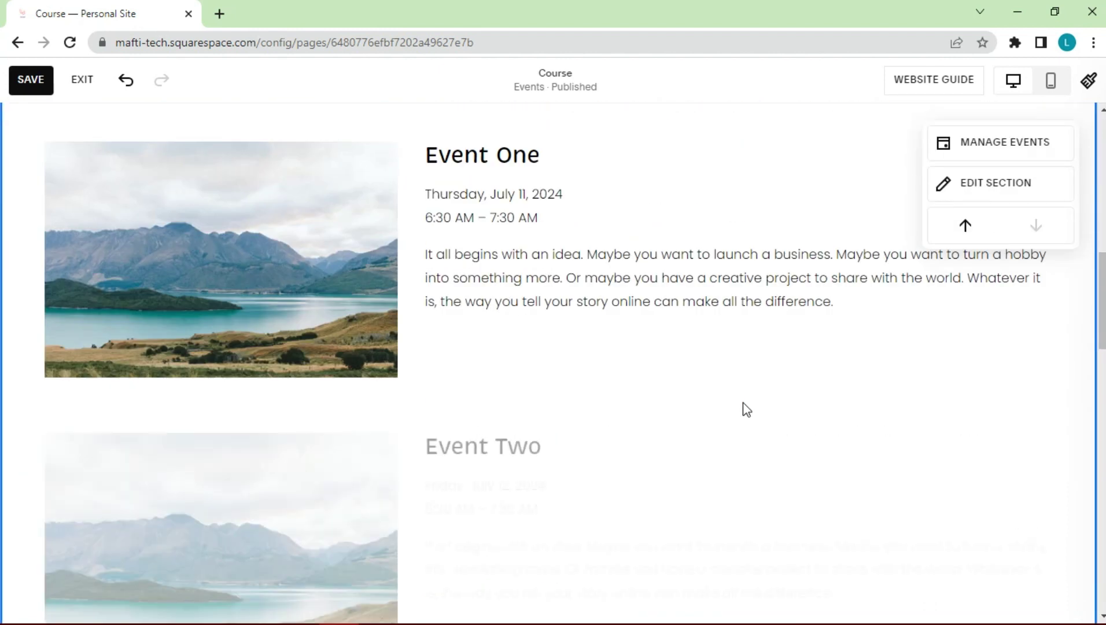
left_click(38, 79)
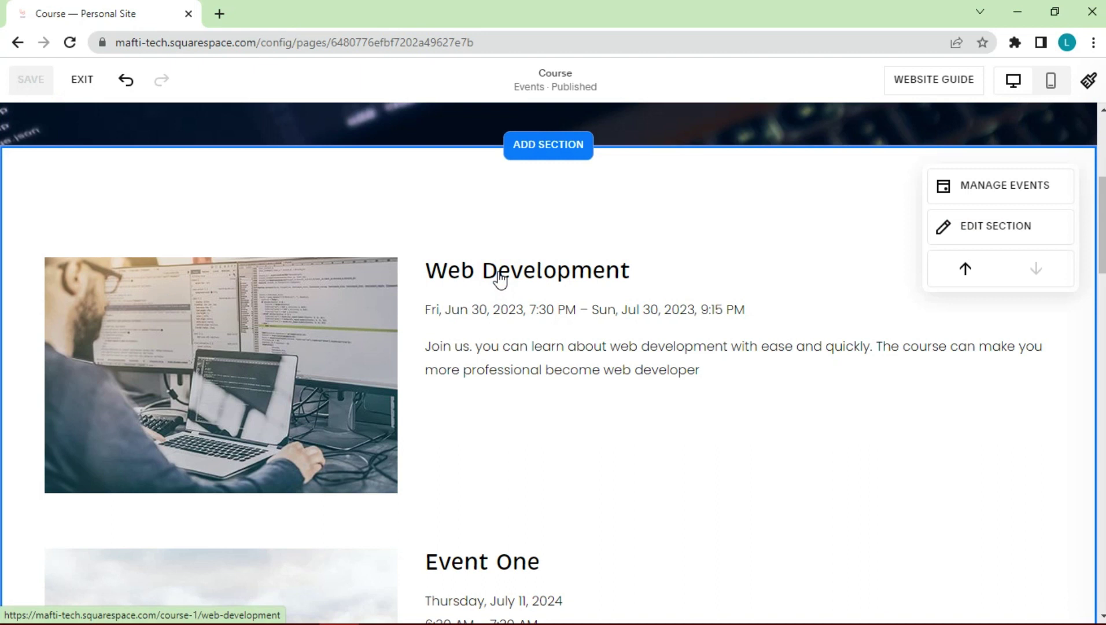
- View the published Web Development event page down to its web and laravel tags
left_click(77, 83)
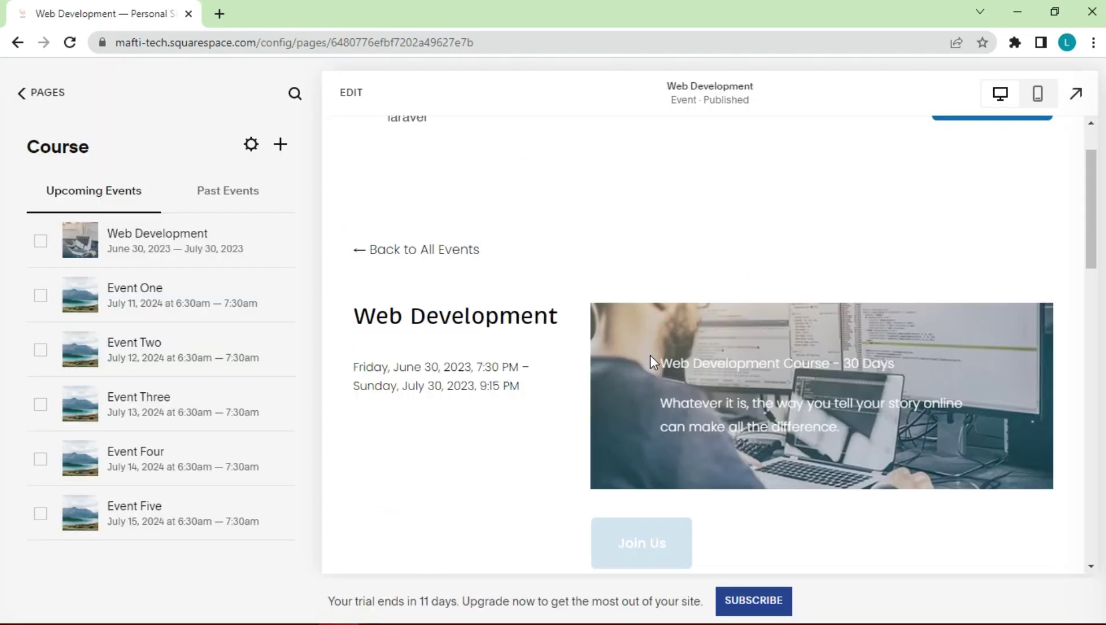
scroll(652, 358, "down", 3)
scroll(654, 365, "down", 1)
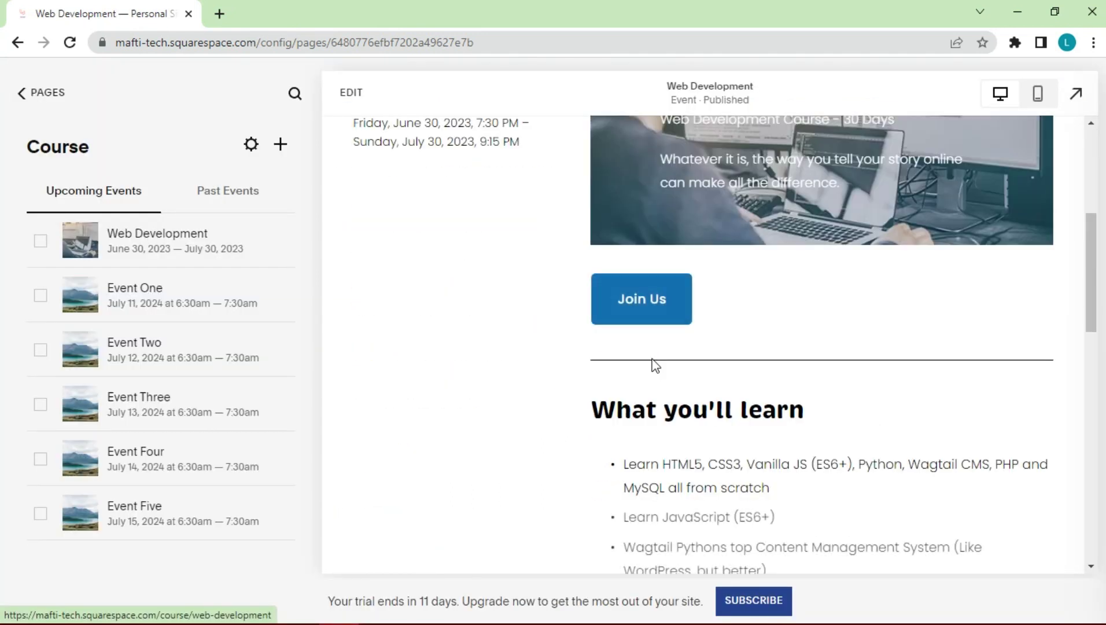
scroll(654, 366, "down", 7)
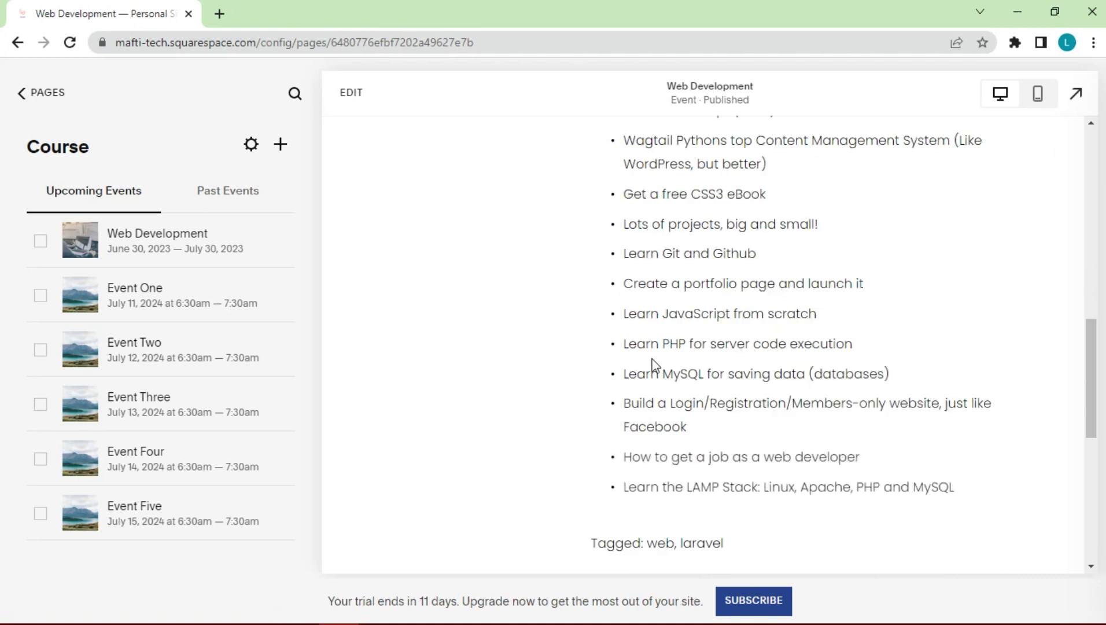